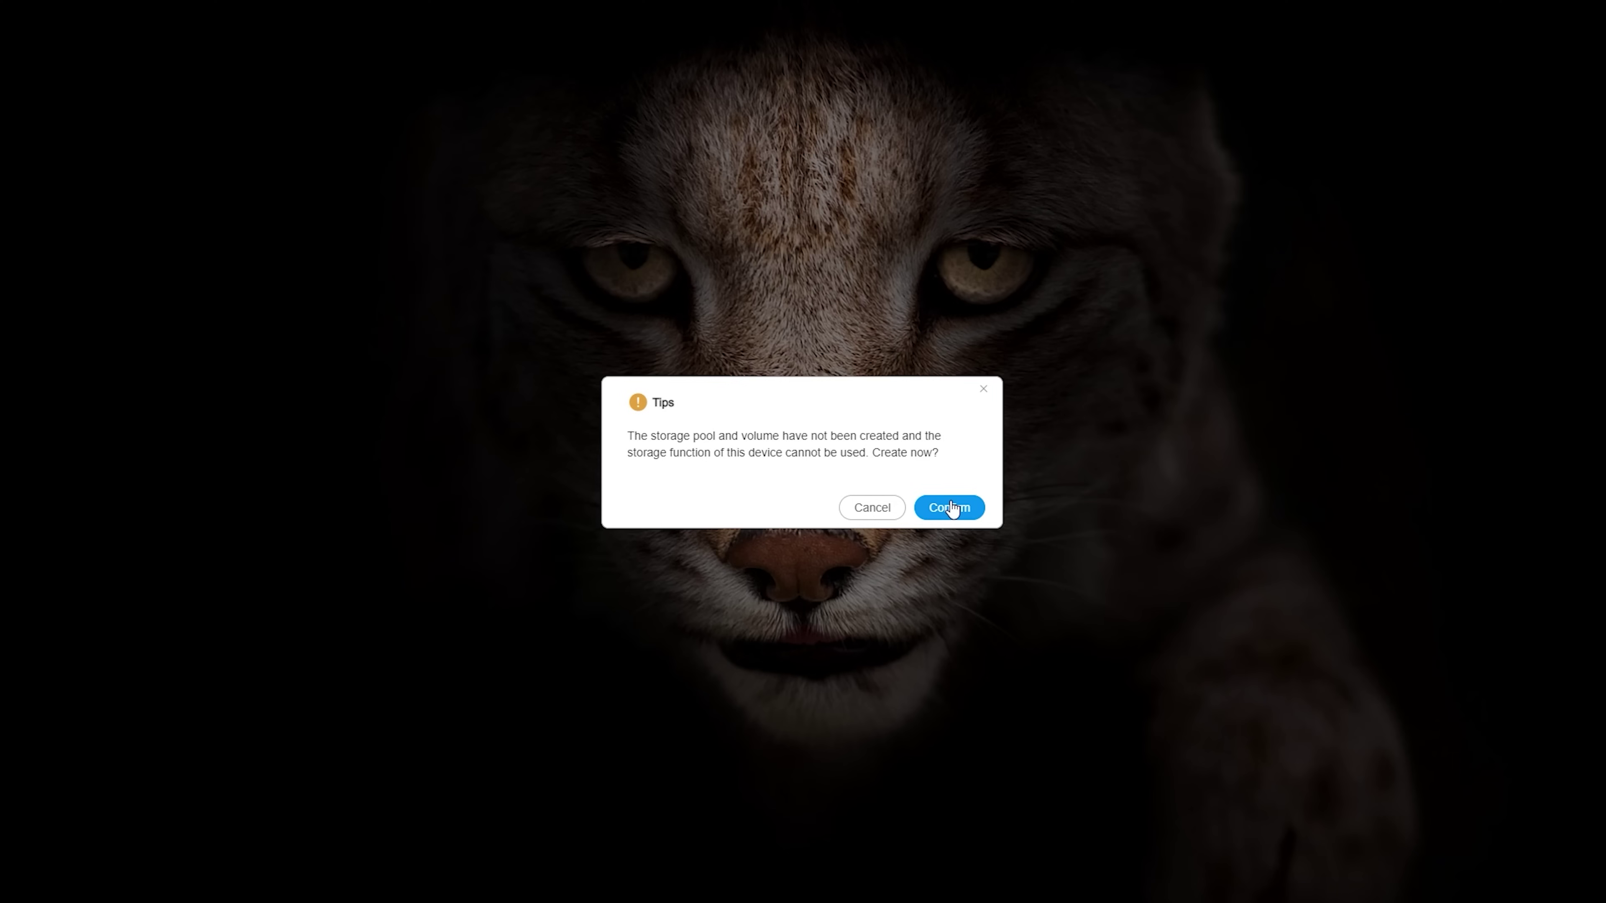
Accept the tip and start a new volume on a new storage pool.
left_click(951, 508)
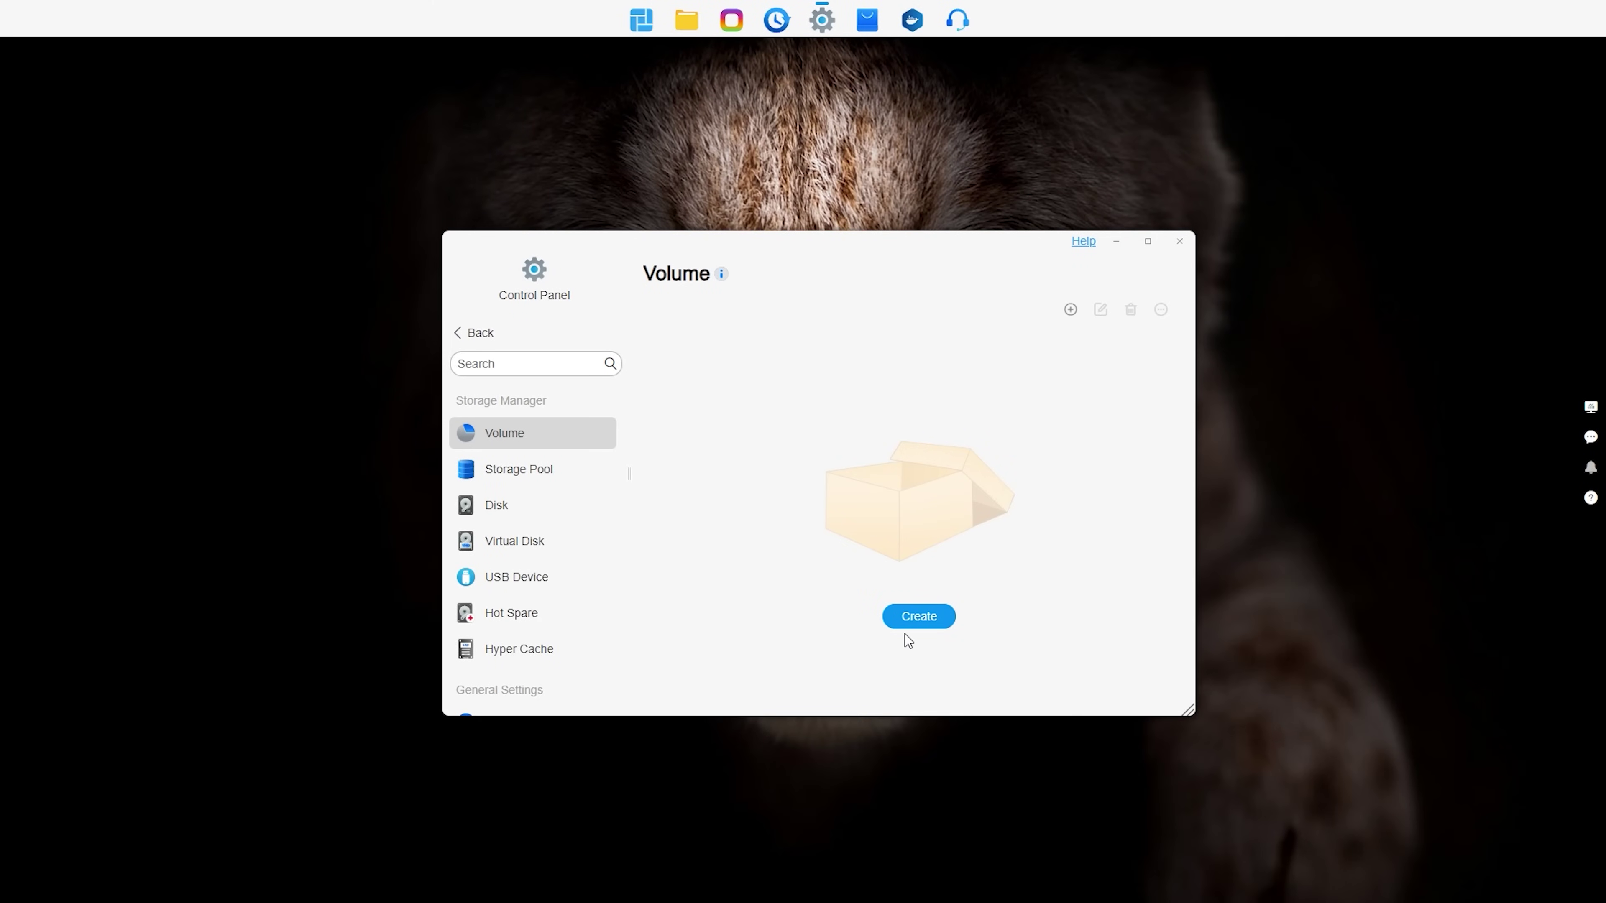
left_click(916, 616)
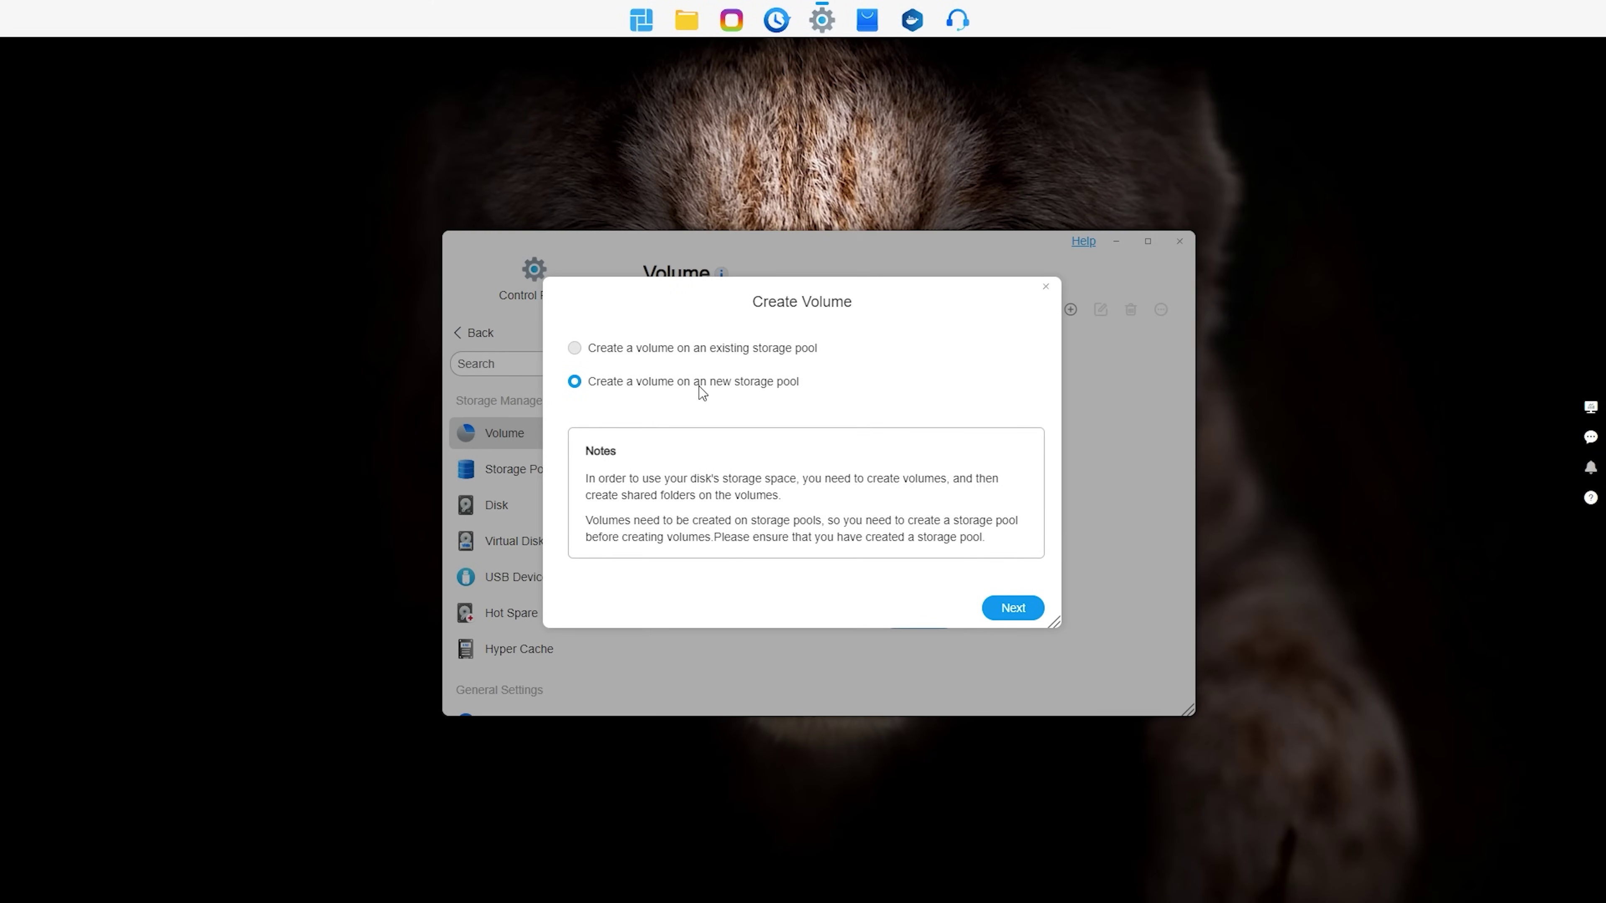
left_click(1014, 609)
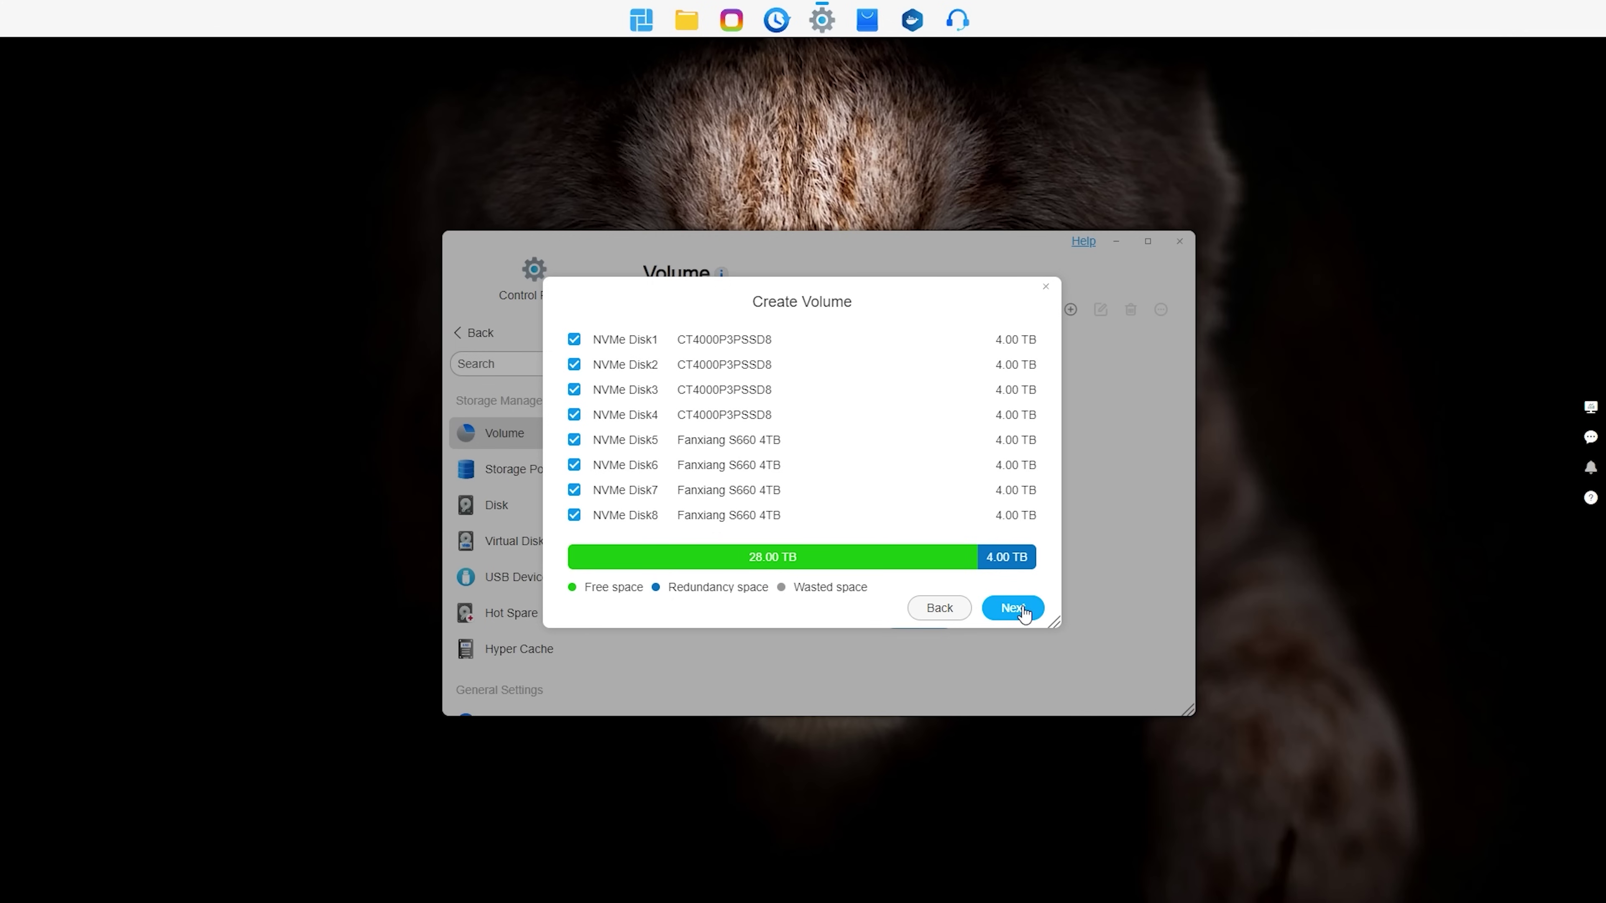
Keep all eight NVMe disks, accept the erase warning, then return to disk selection.
left_click(1014, 608)
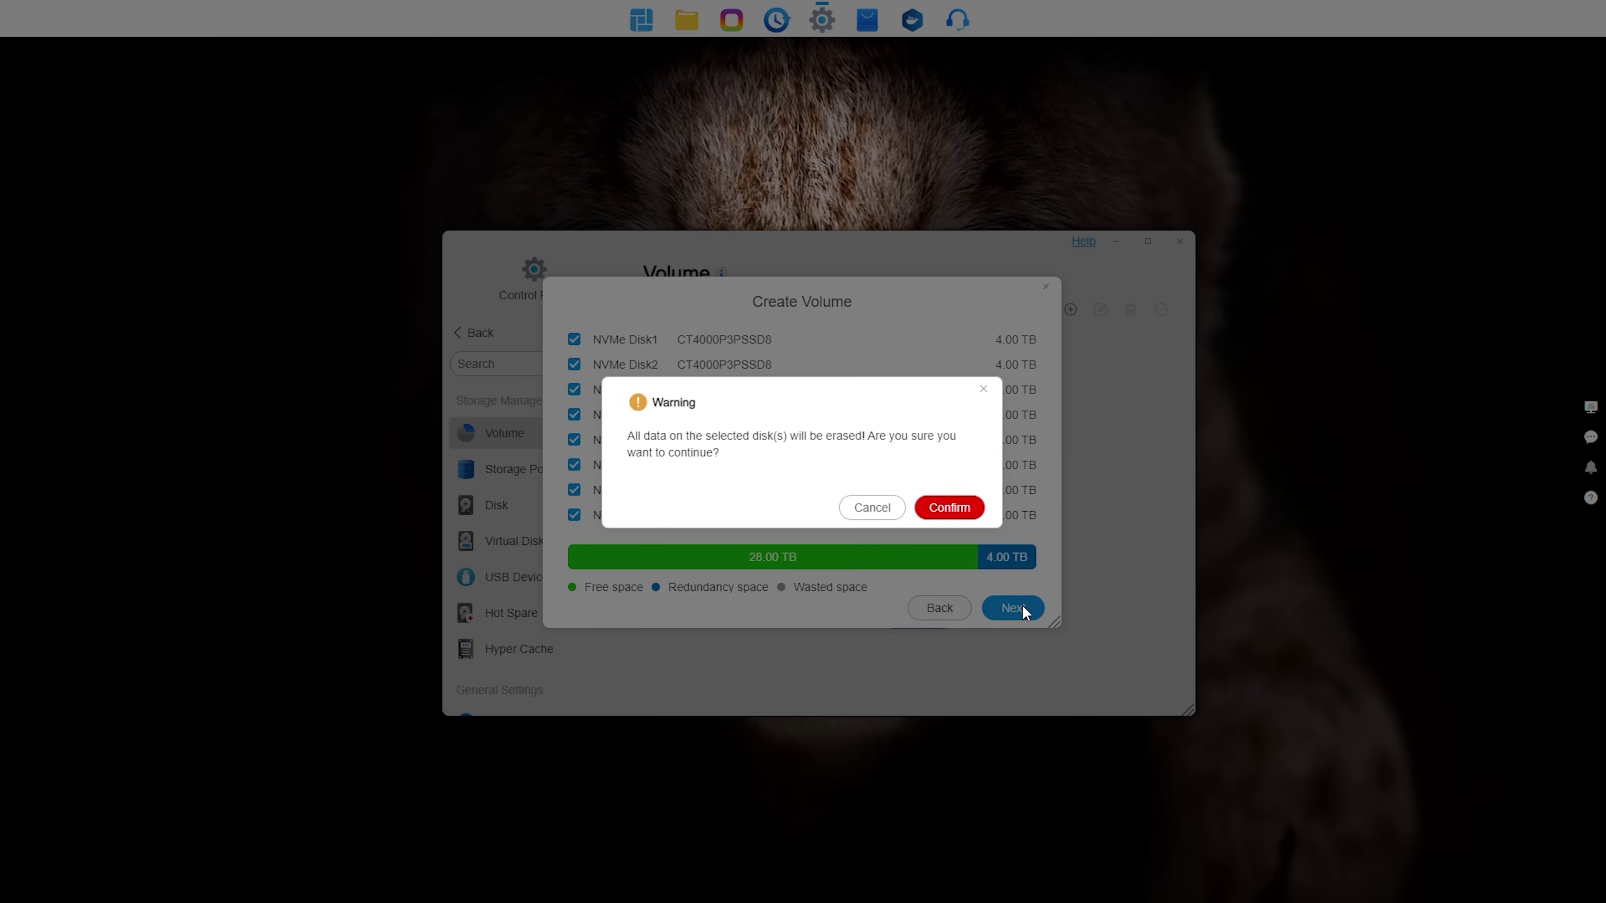
left_click(959, 510)
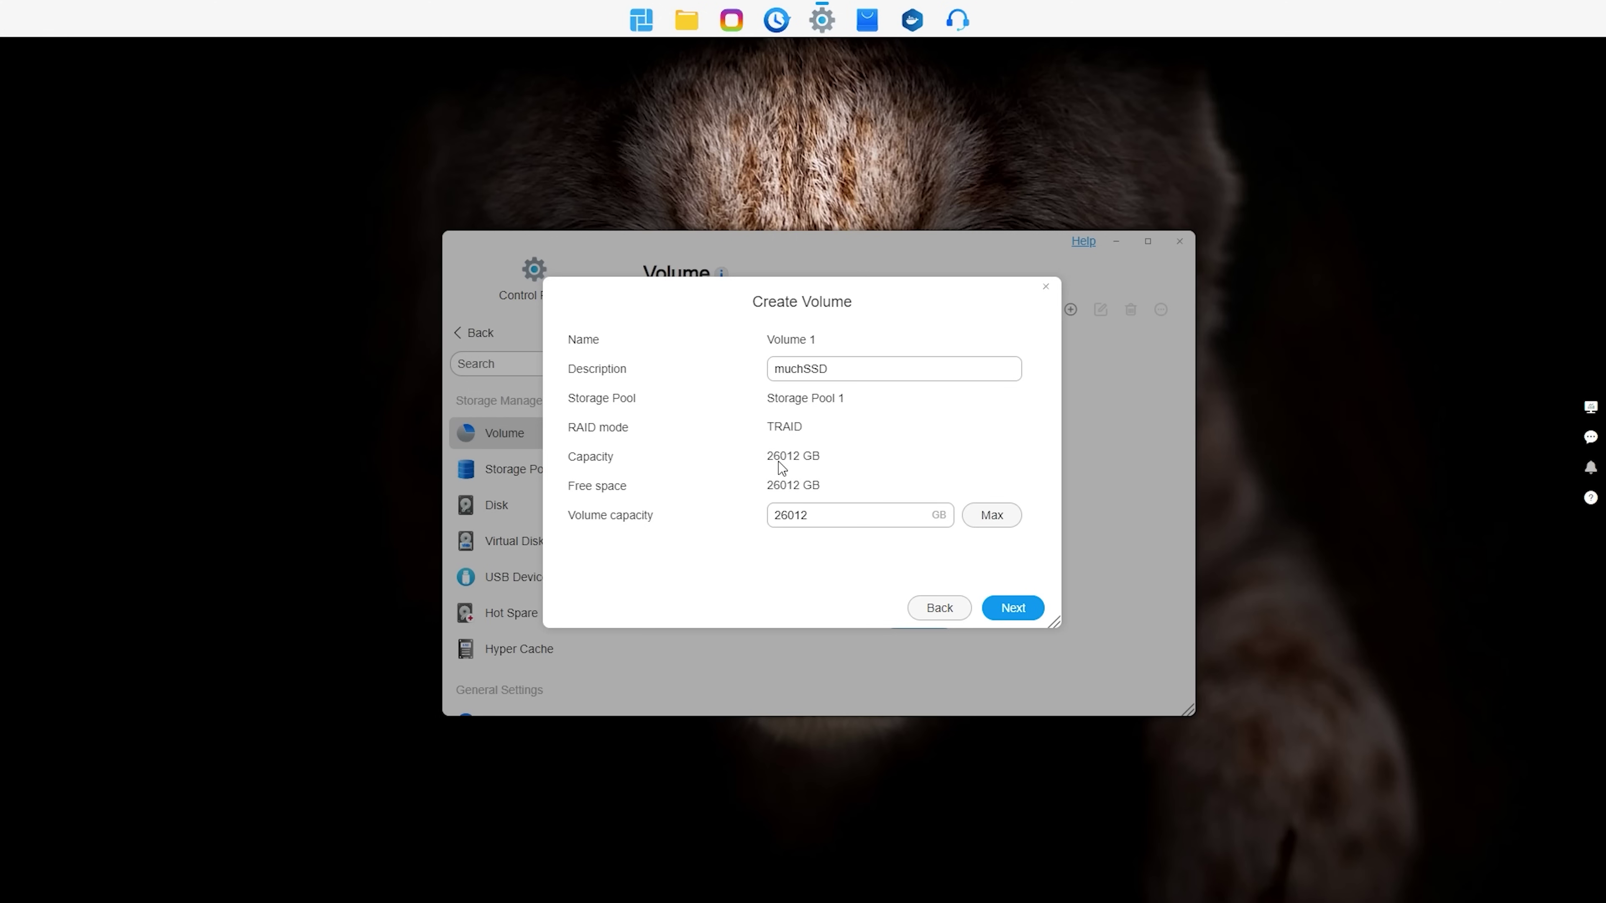
left_click(941, 611)
Redo the new pool on all eight NVMe disks, accept the erase and heat notices, and check the EXT4 option.
left_click(940, 609)
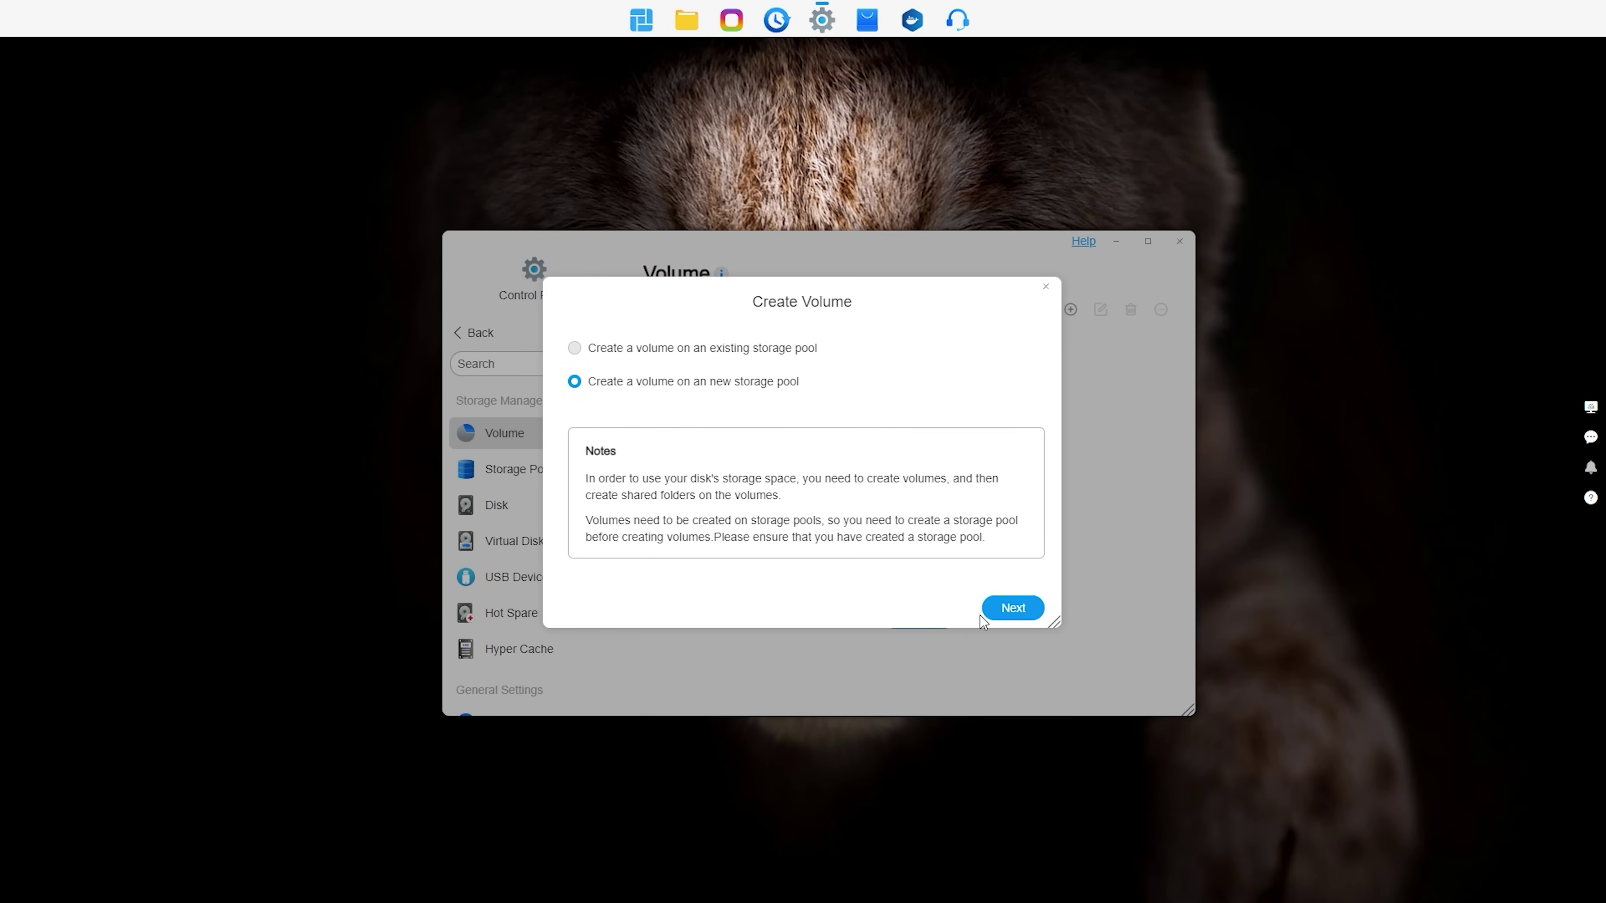
left_click(1010, 610)
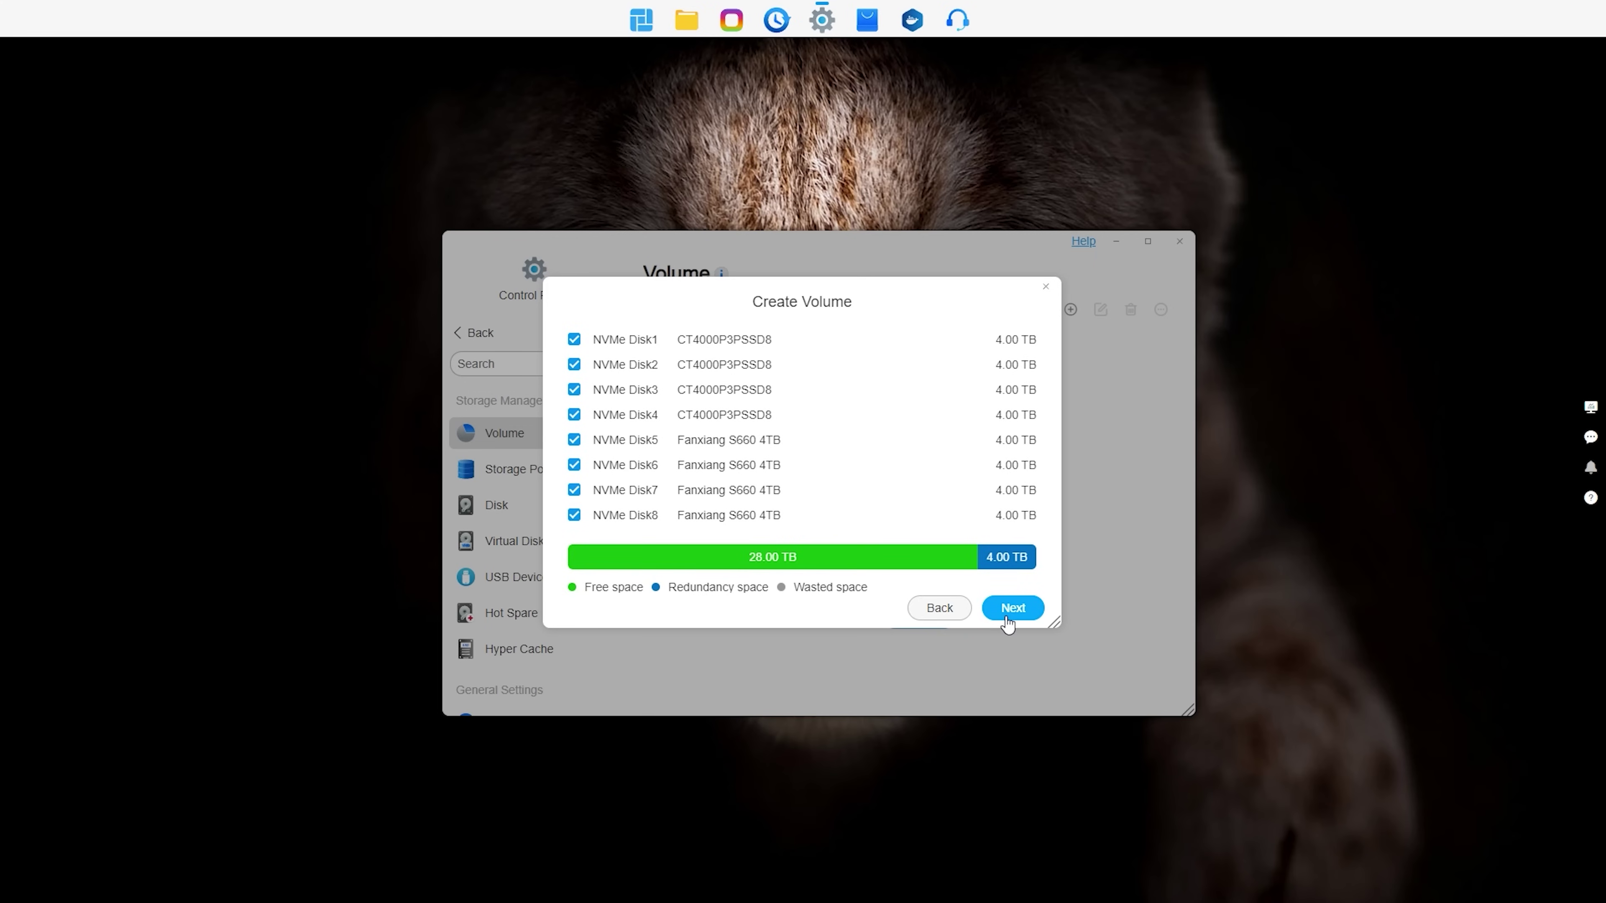
left_click(1008, 610)
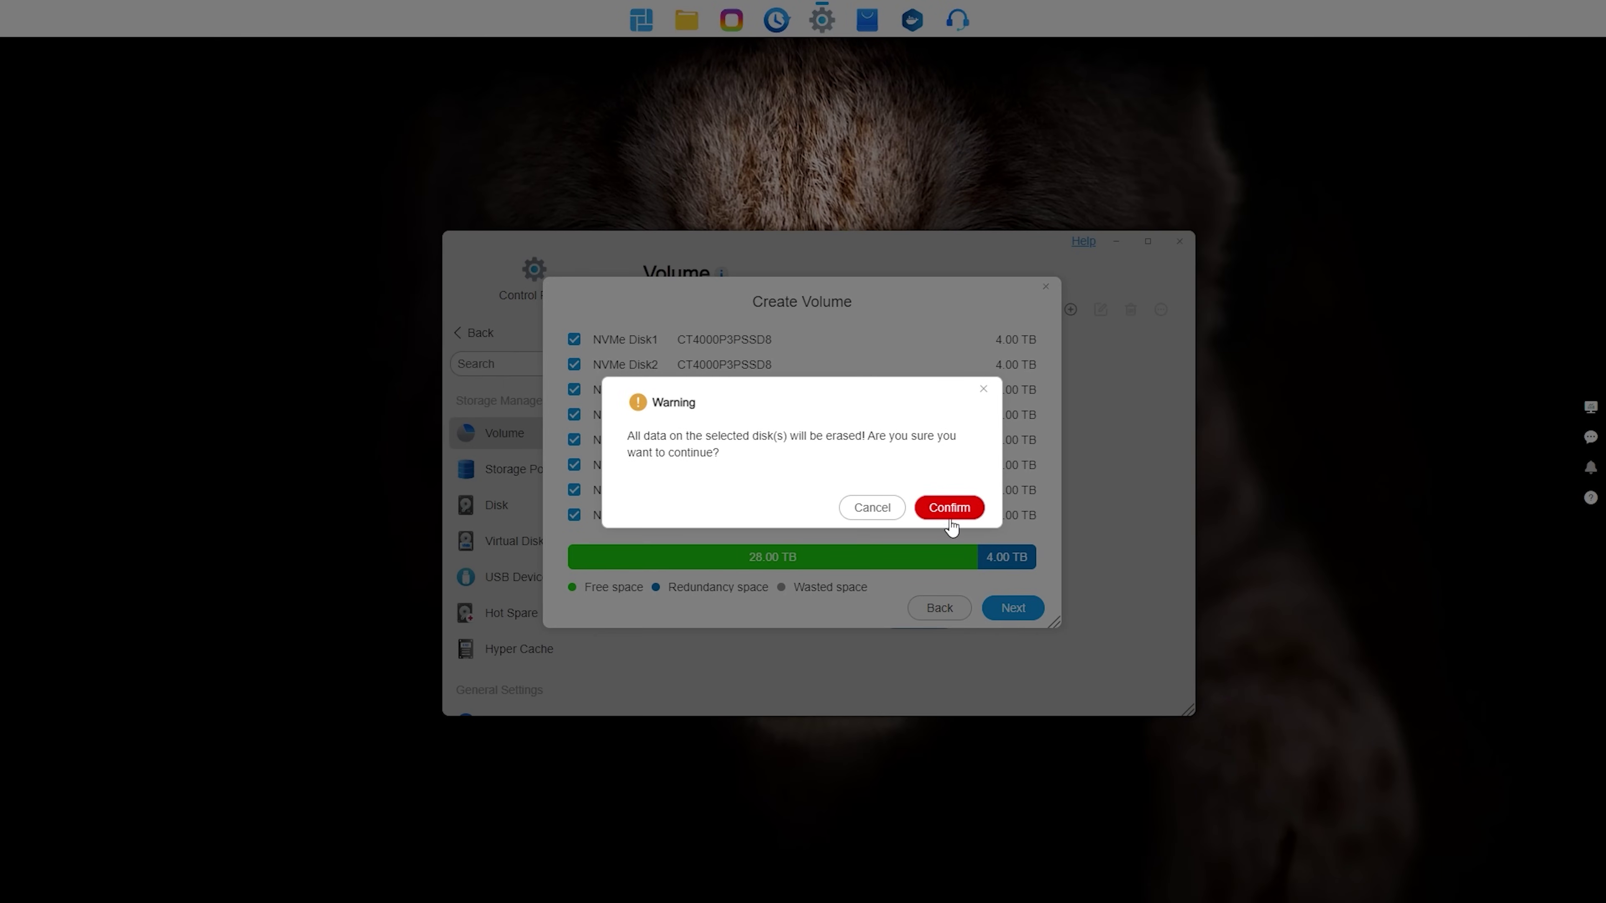
left_click(945, 507)
left_click(952, 507)
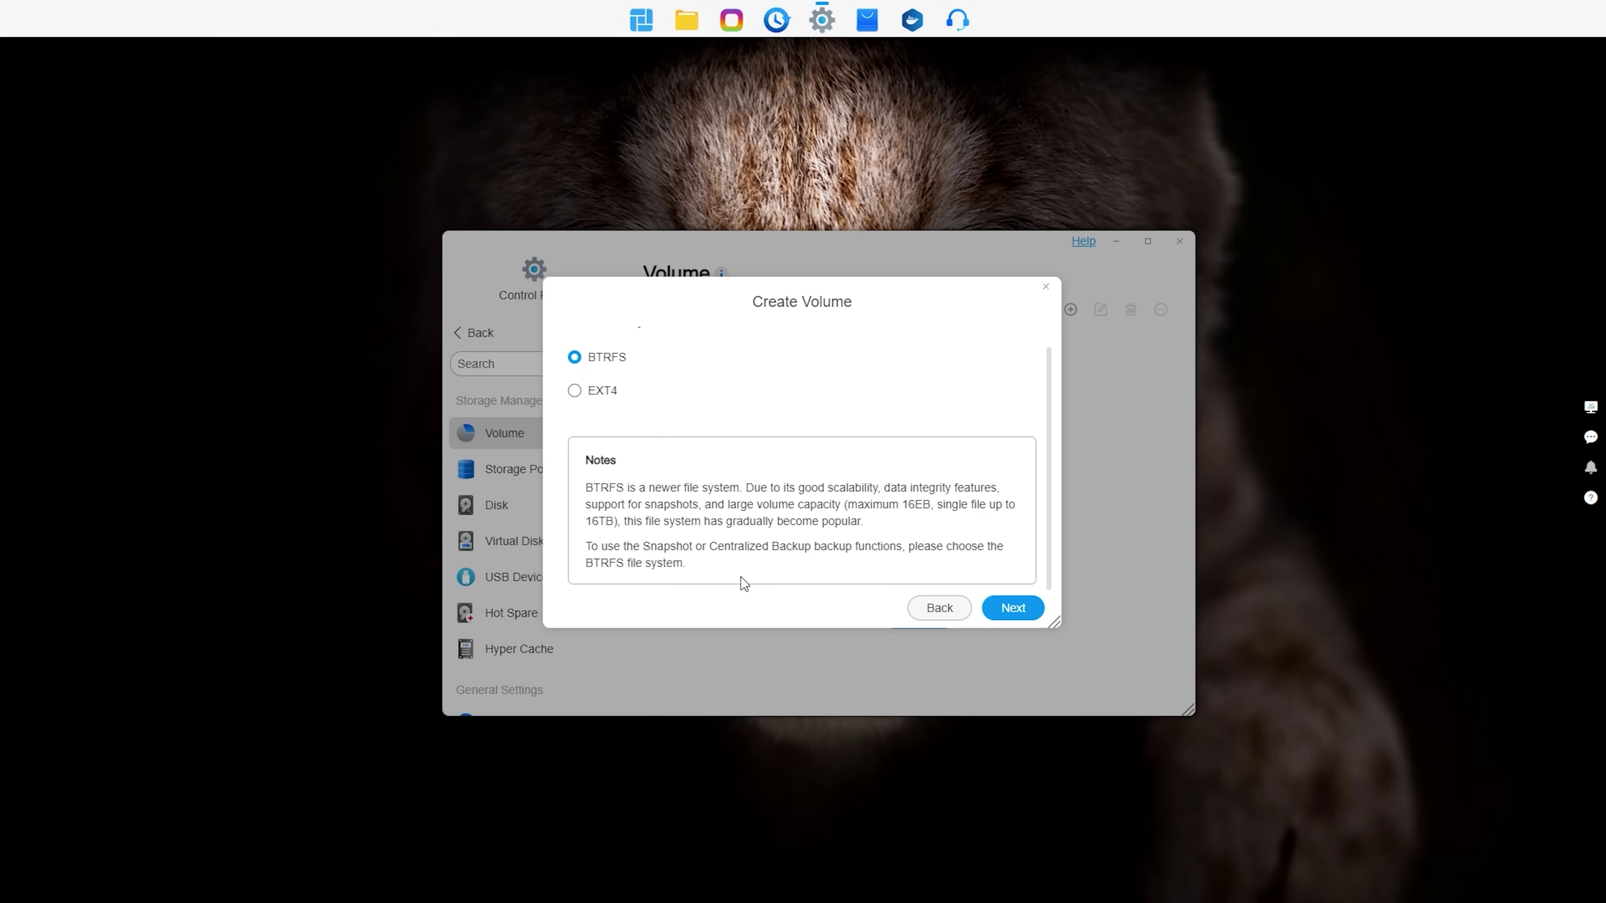
left_click(593, 391)
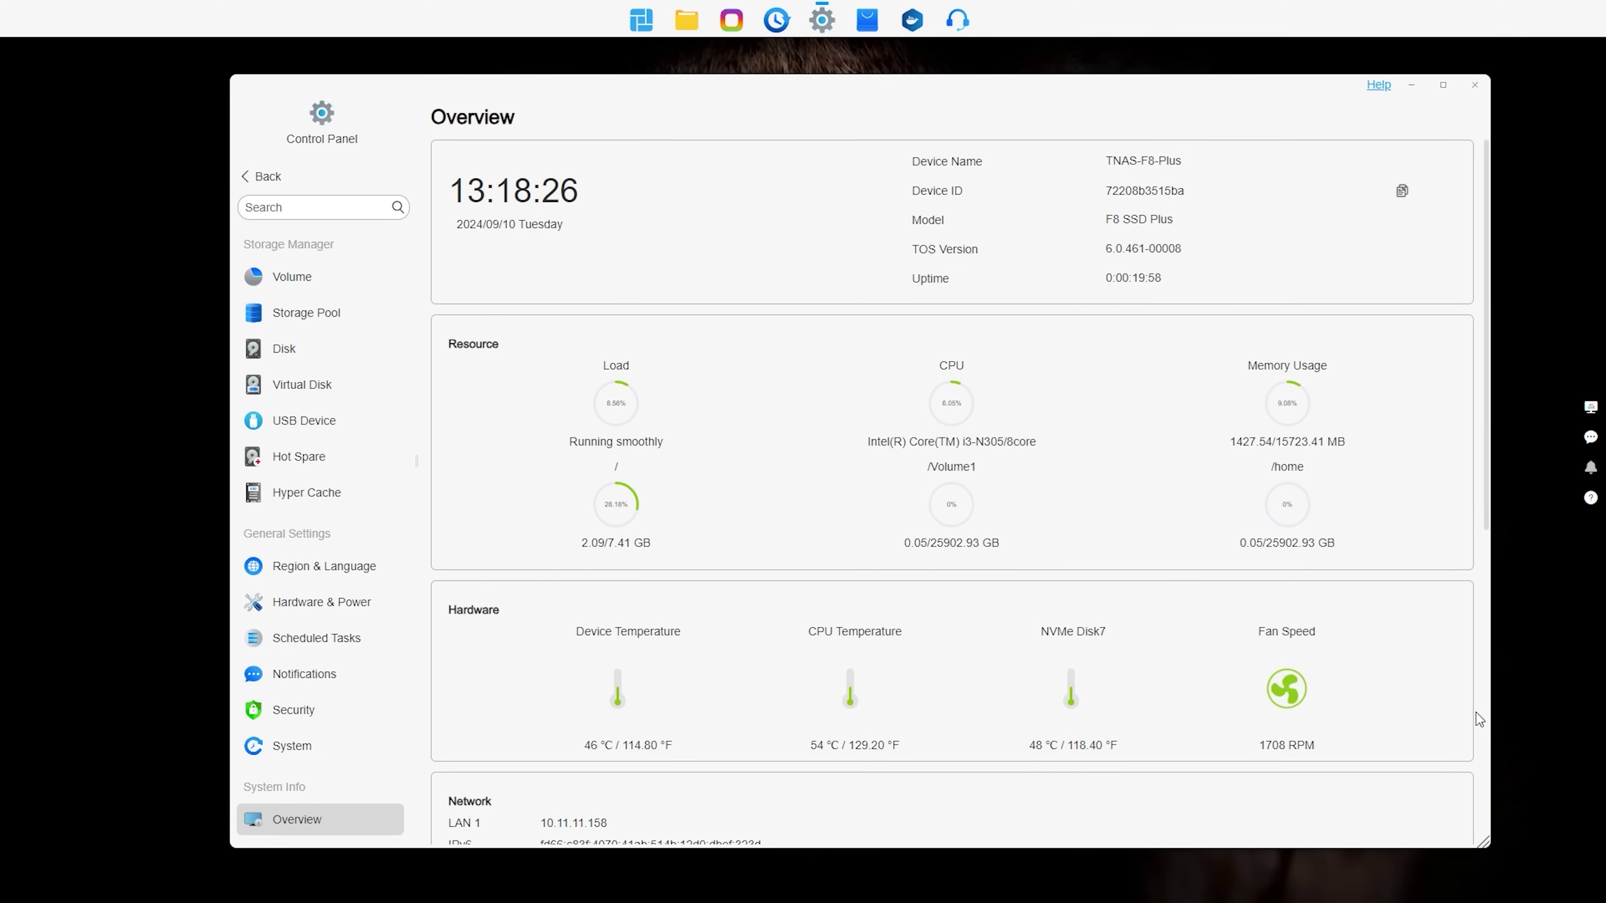
Scroll through the Overview's resource, hardware and network info, then open the Disk page.
scroll(1473, 690, "down", 5)
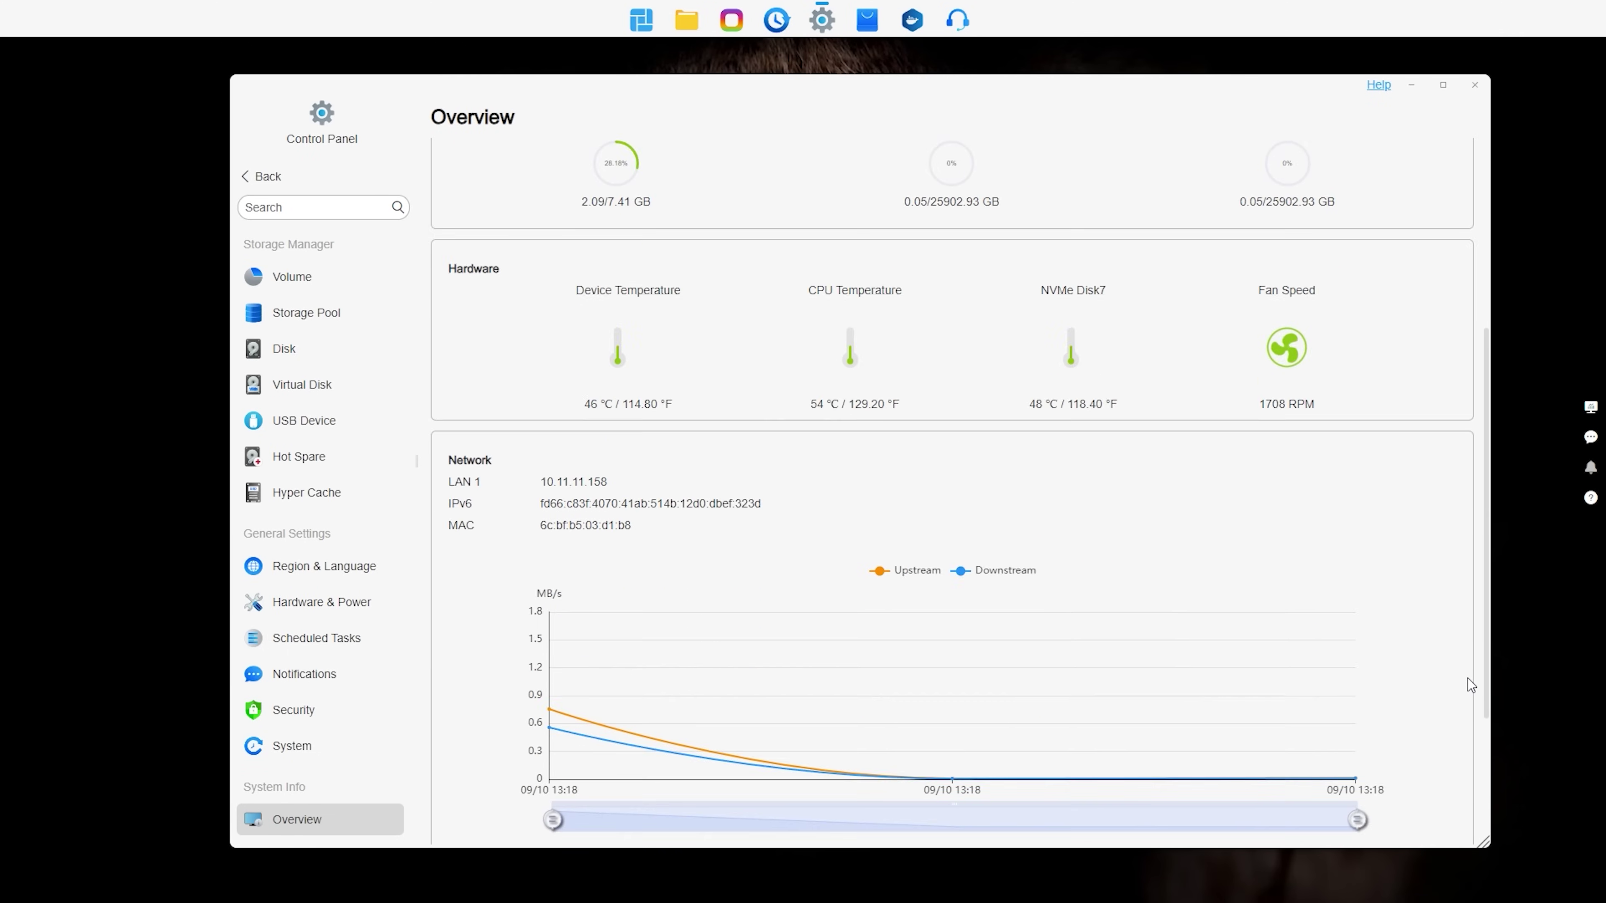
scroll(1467, 678, "down", 3)
scroll(1465, 676, "down", 1)
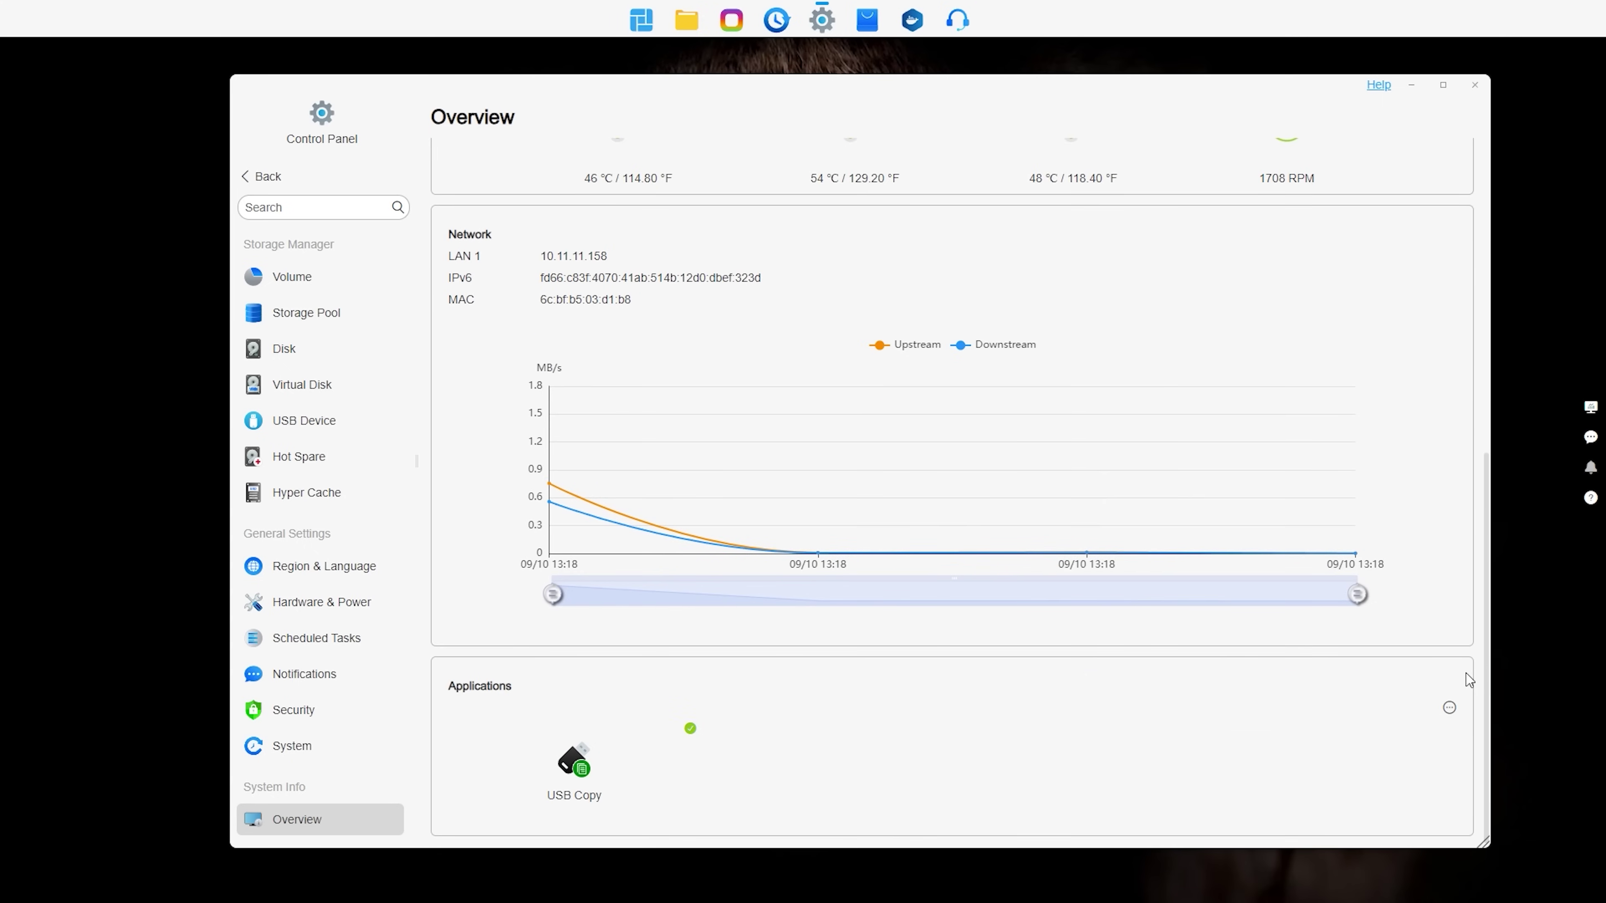
scroll(1464, 671, "up", 9)
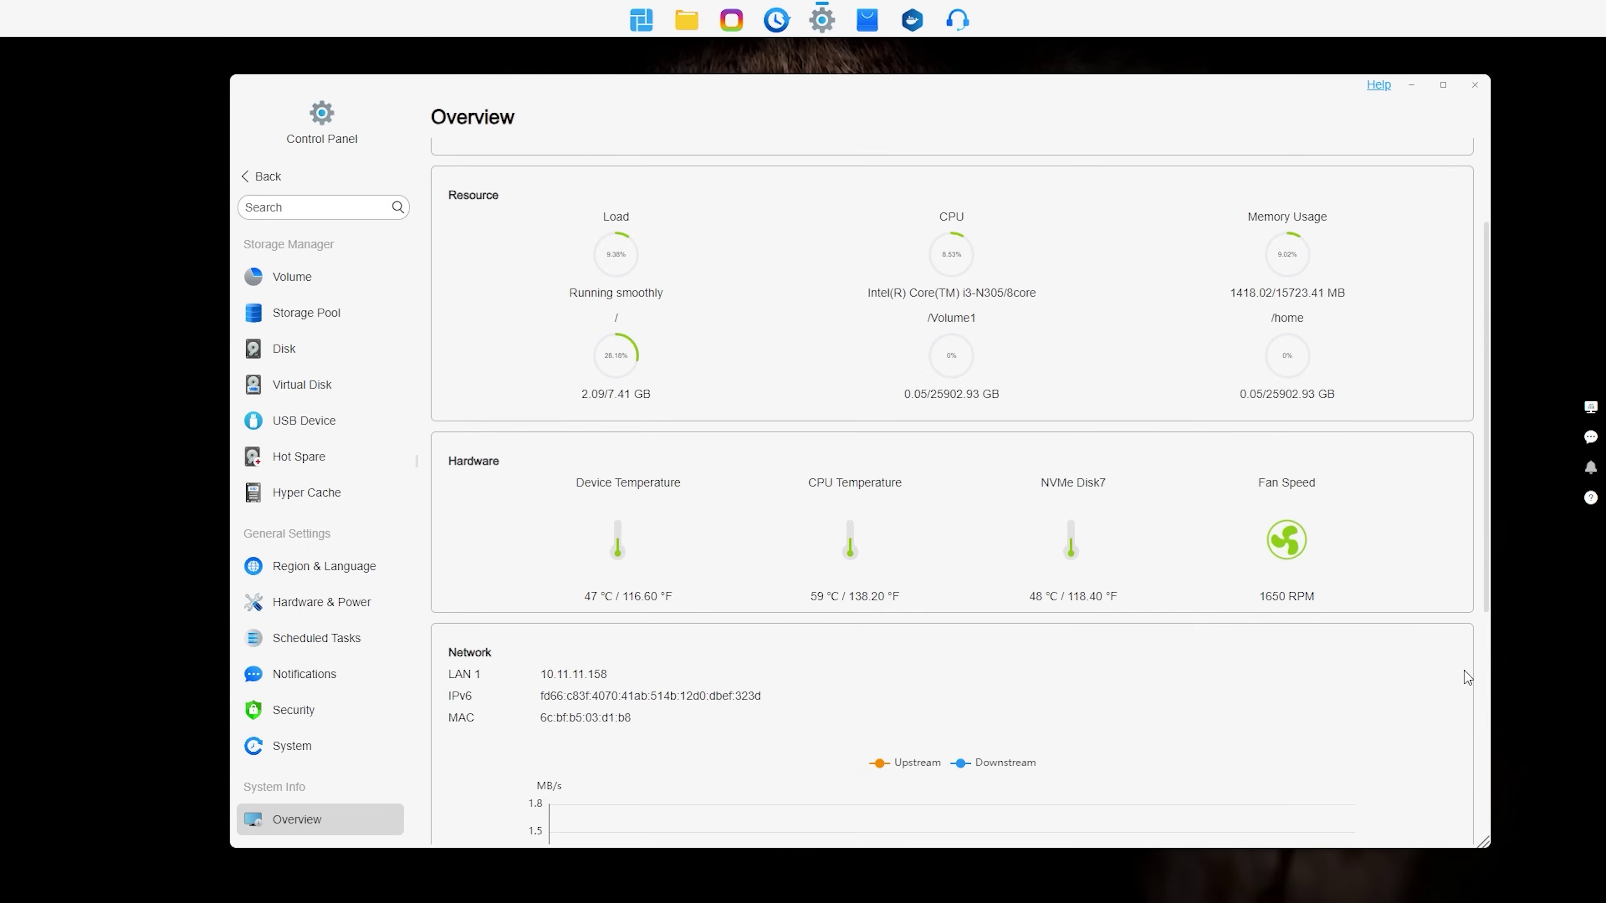
scroll(1464, 670, "down", 1)
scroll(1464, 670, "up", 1)
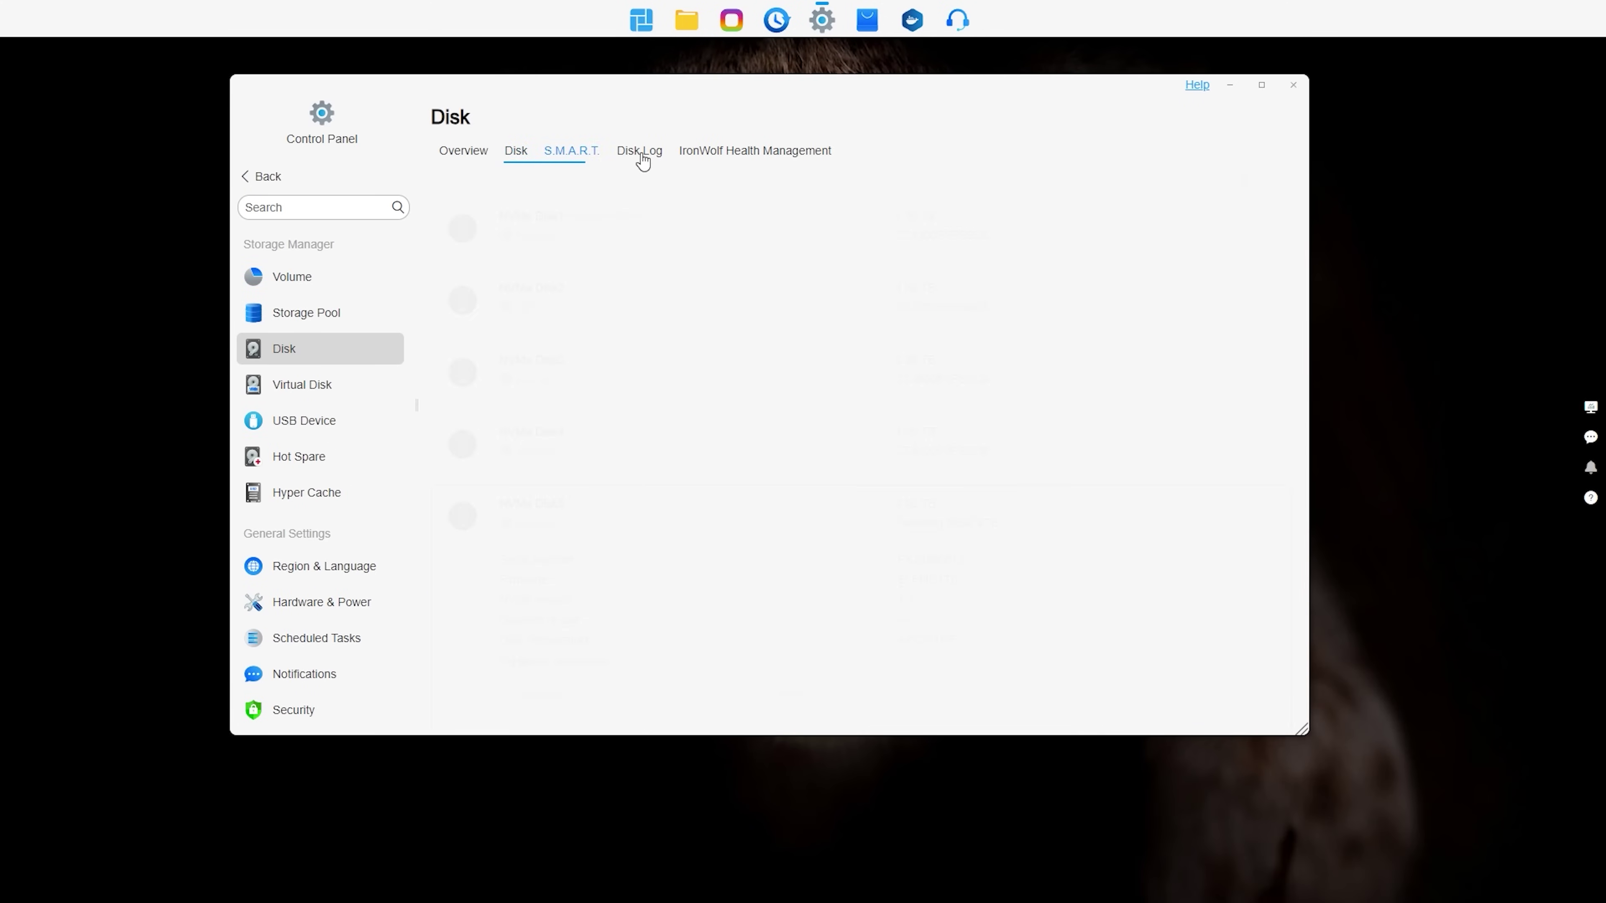
left_click(321, 383)
Check the USB Device and Hot Spare pages, and set the time zone to Arizona.
left_click(322, 421)
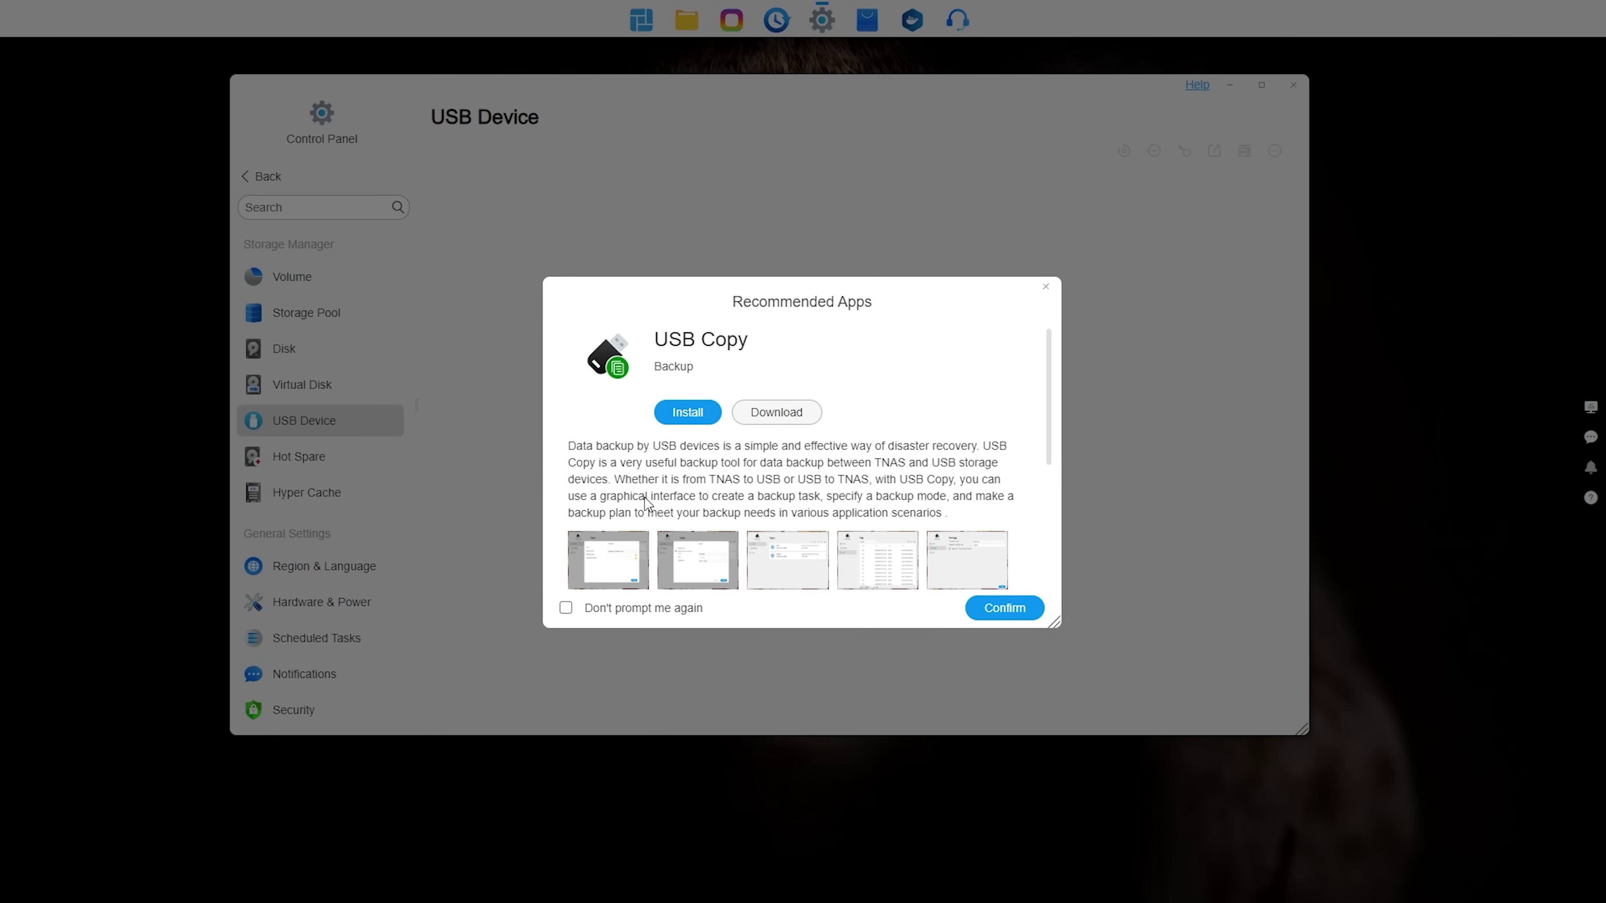
left_click(1004, 608)
left_click(323, 456)
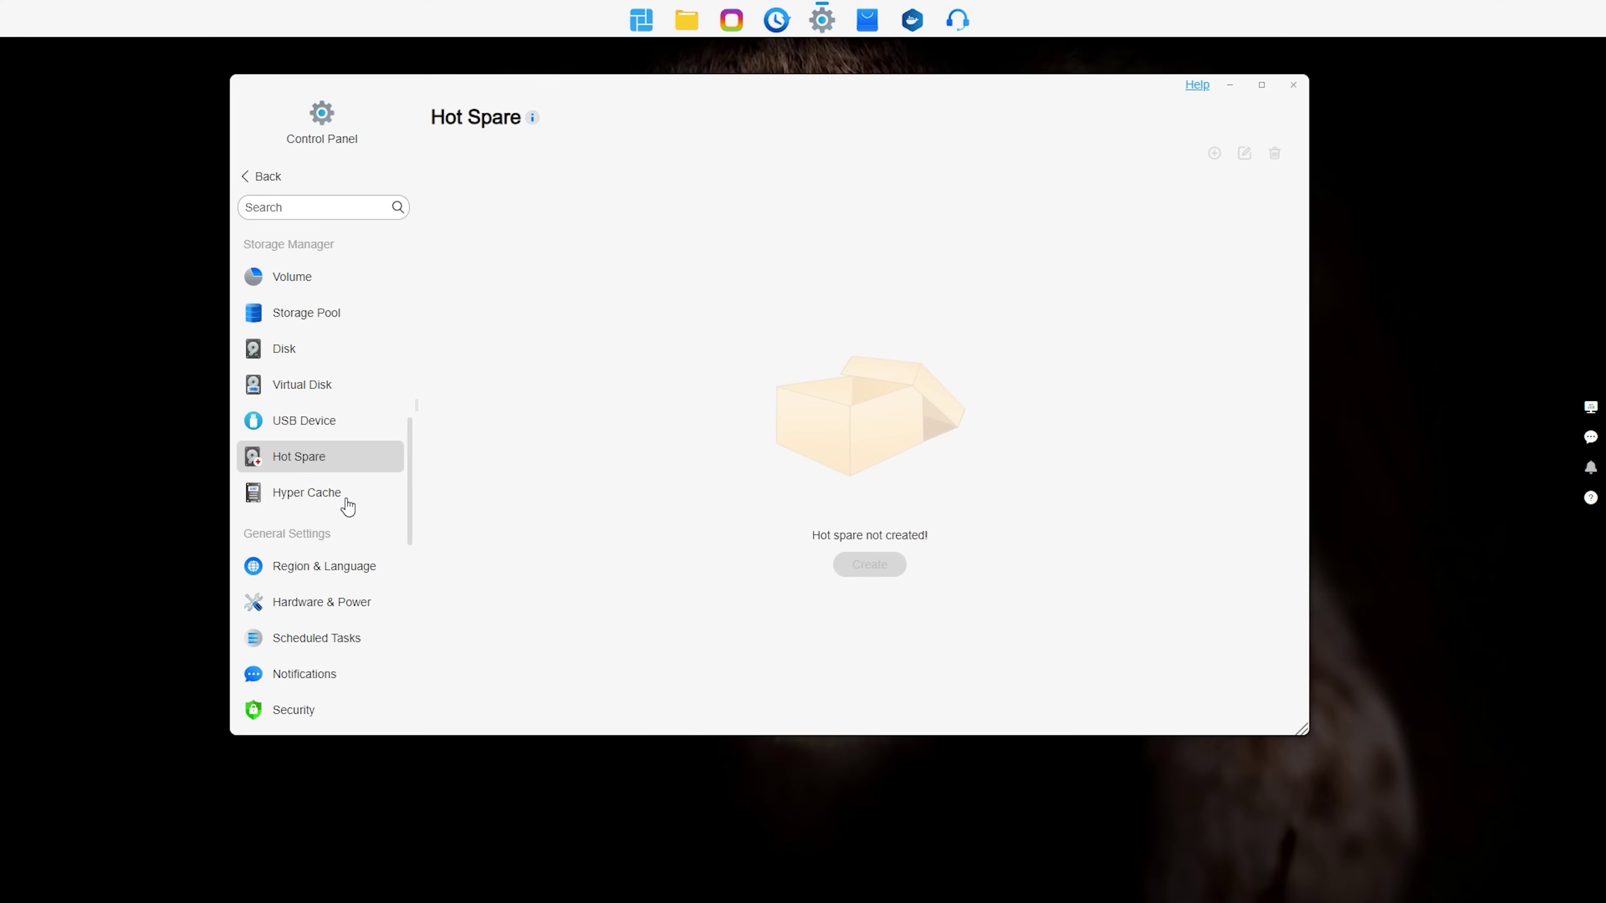
left_click(323, 565)
left_click(1017, 308)
left_click(964, 455)
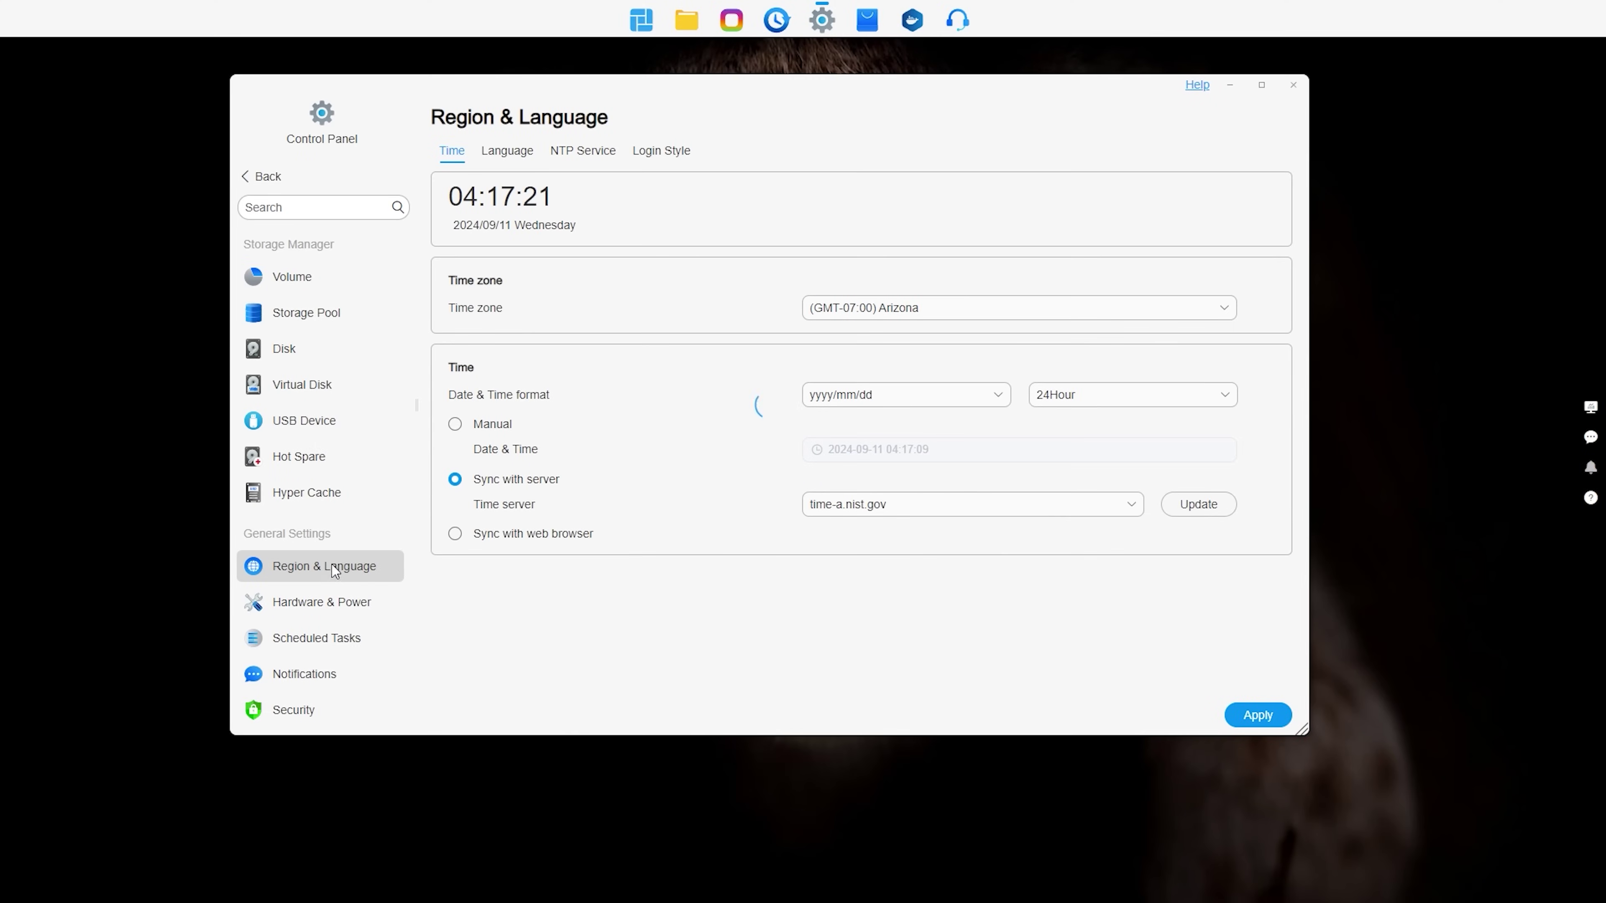
Enlarge the Control Panel and review the Hardware & Power, power and UPS settings.
left_click(313, 600)
left_click(803, 506)
left_click_drag(1304, 731, 1488, 848)
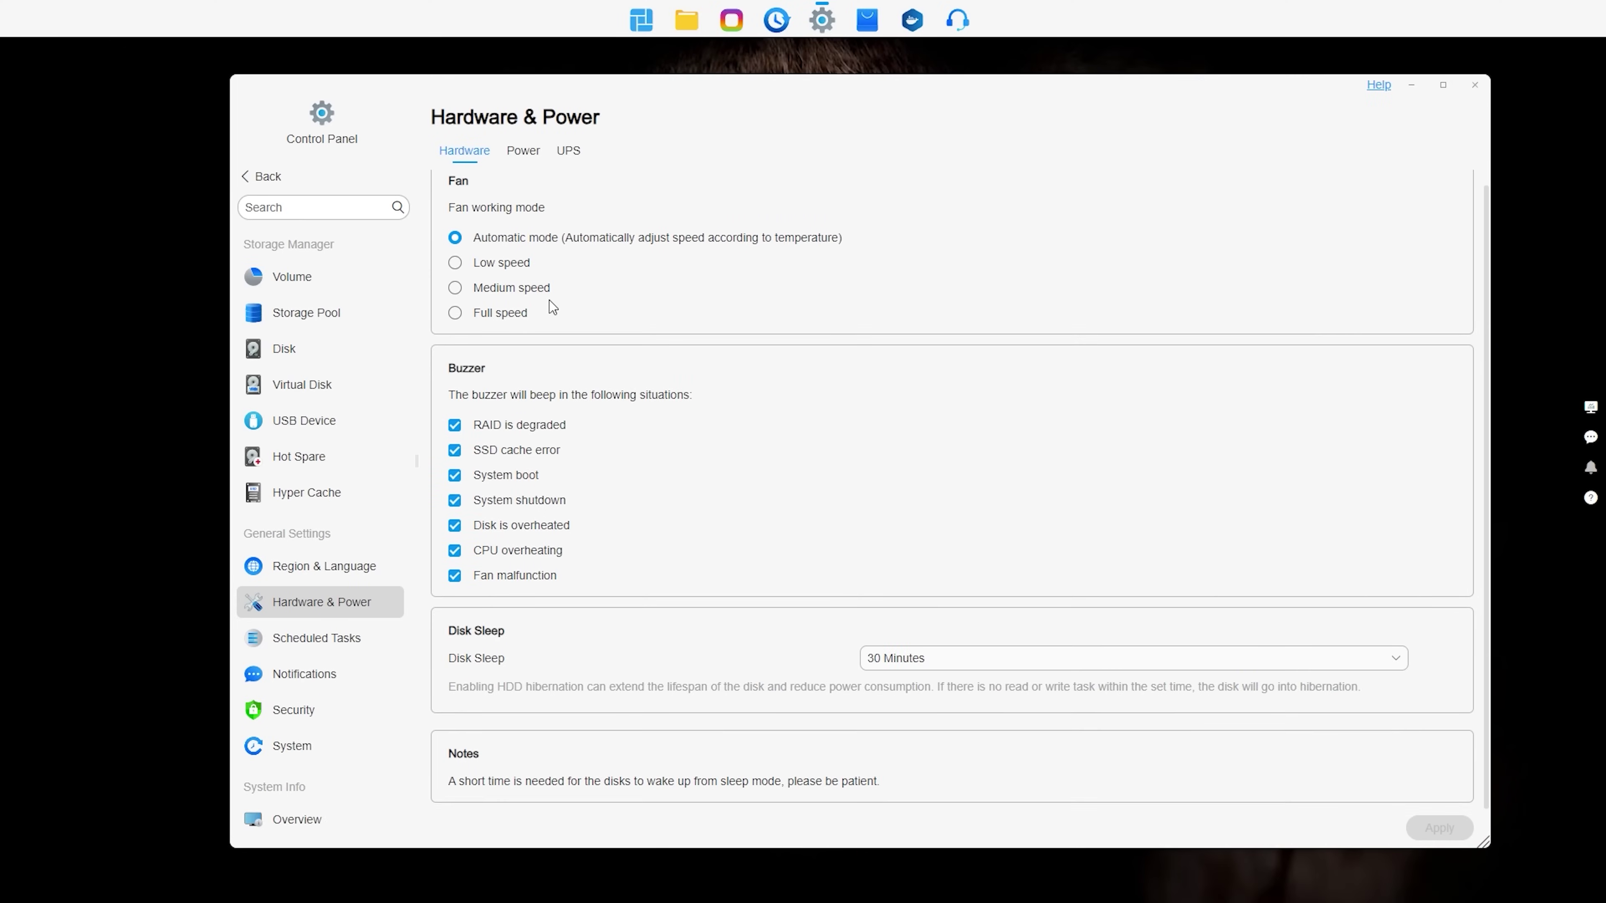
left_click(524, 150)
left_click(568, 150)
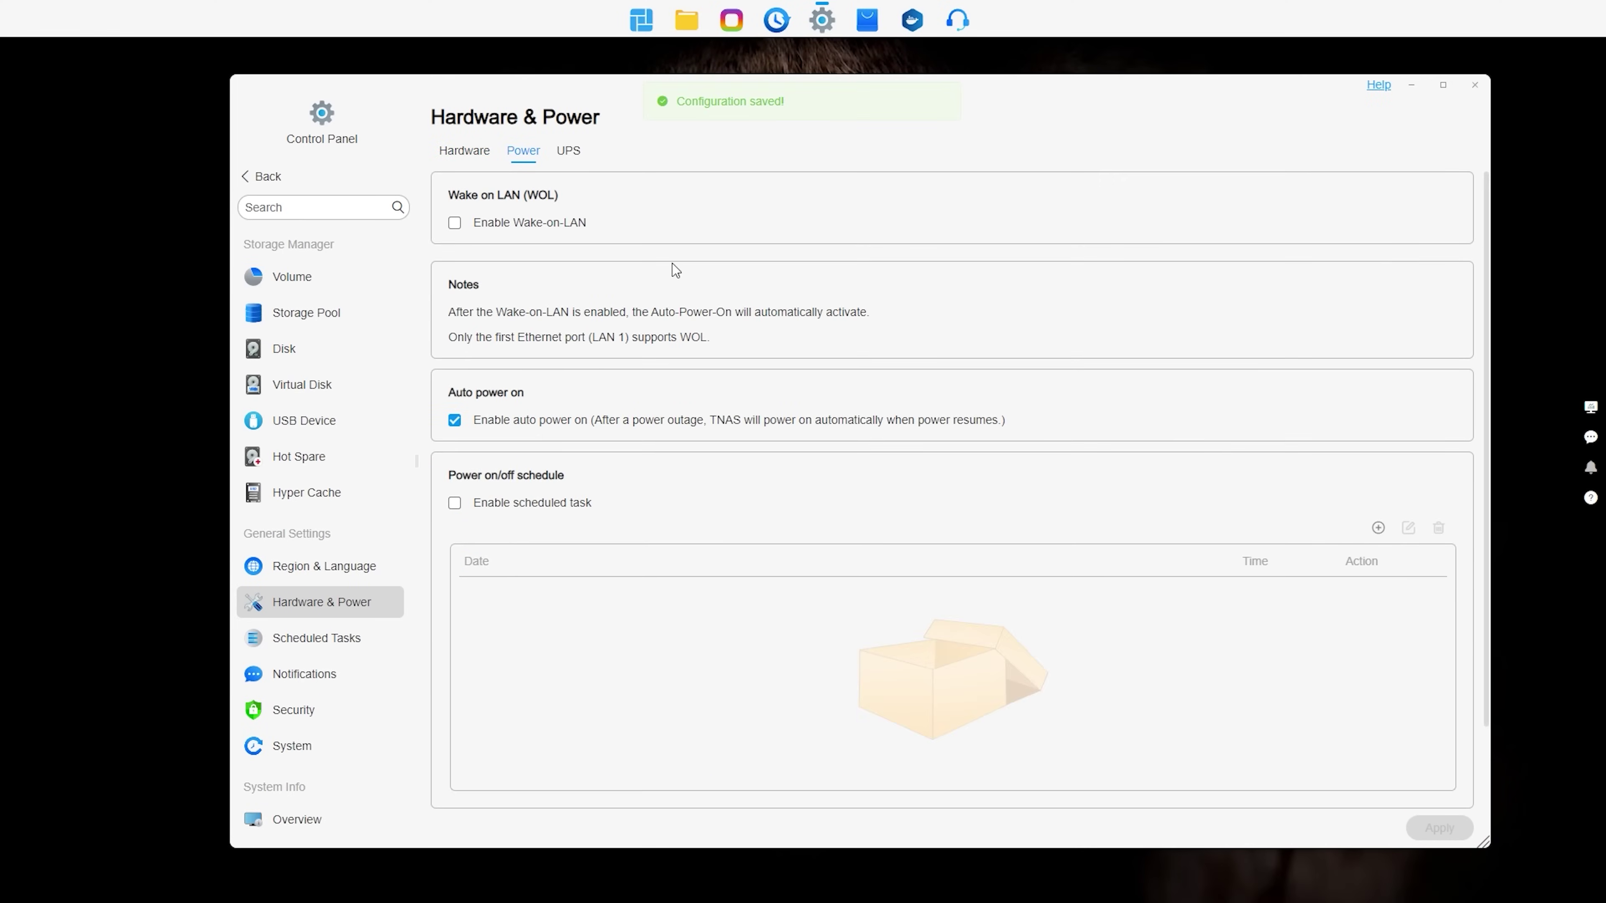
Review the Security firewall, SPC, DoS protection and Security Isolation Mode settings.
left_click(317, 709)
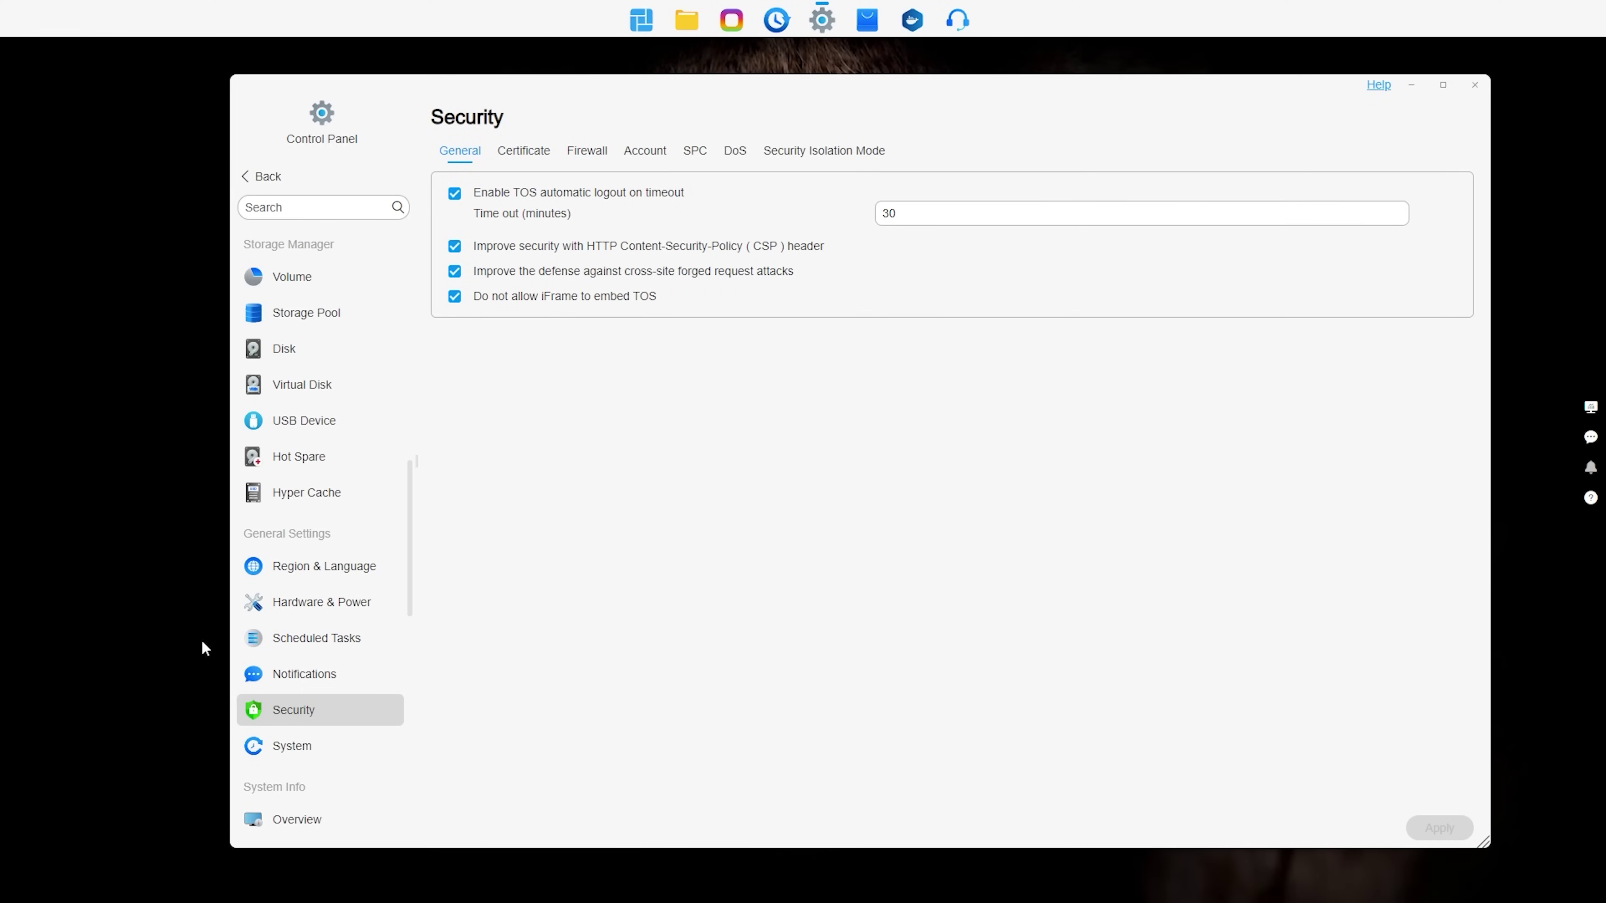
left_click(588, 155)
left_click(692, 155)
left_click(736, 155)
left_click(817, 158)
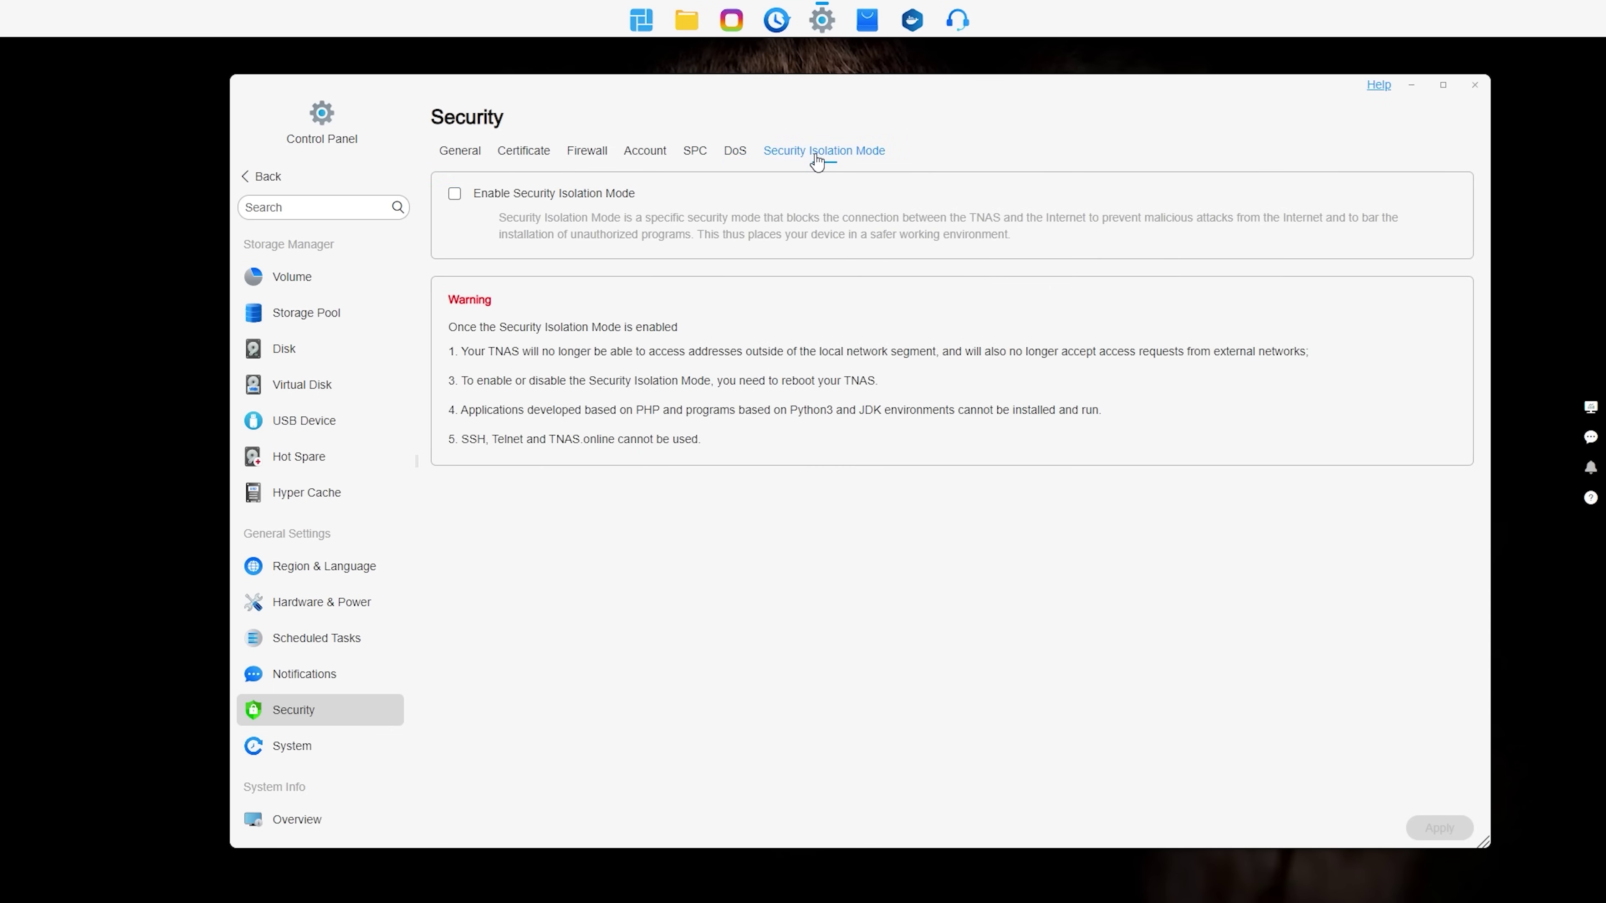
Review the system Update and Configuration info, then bring up the App Center.
left_click(304, 750)
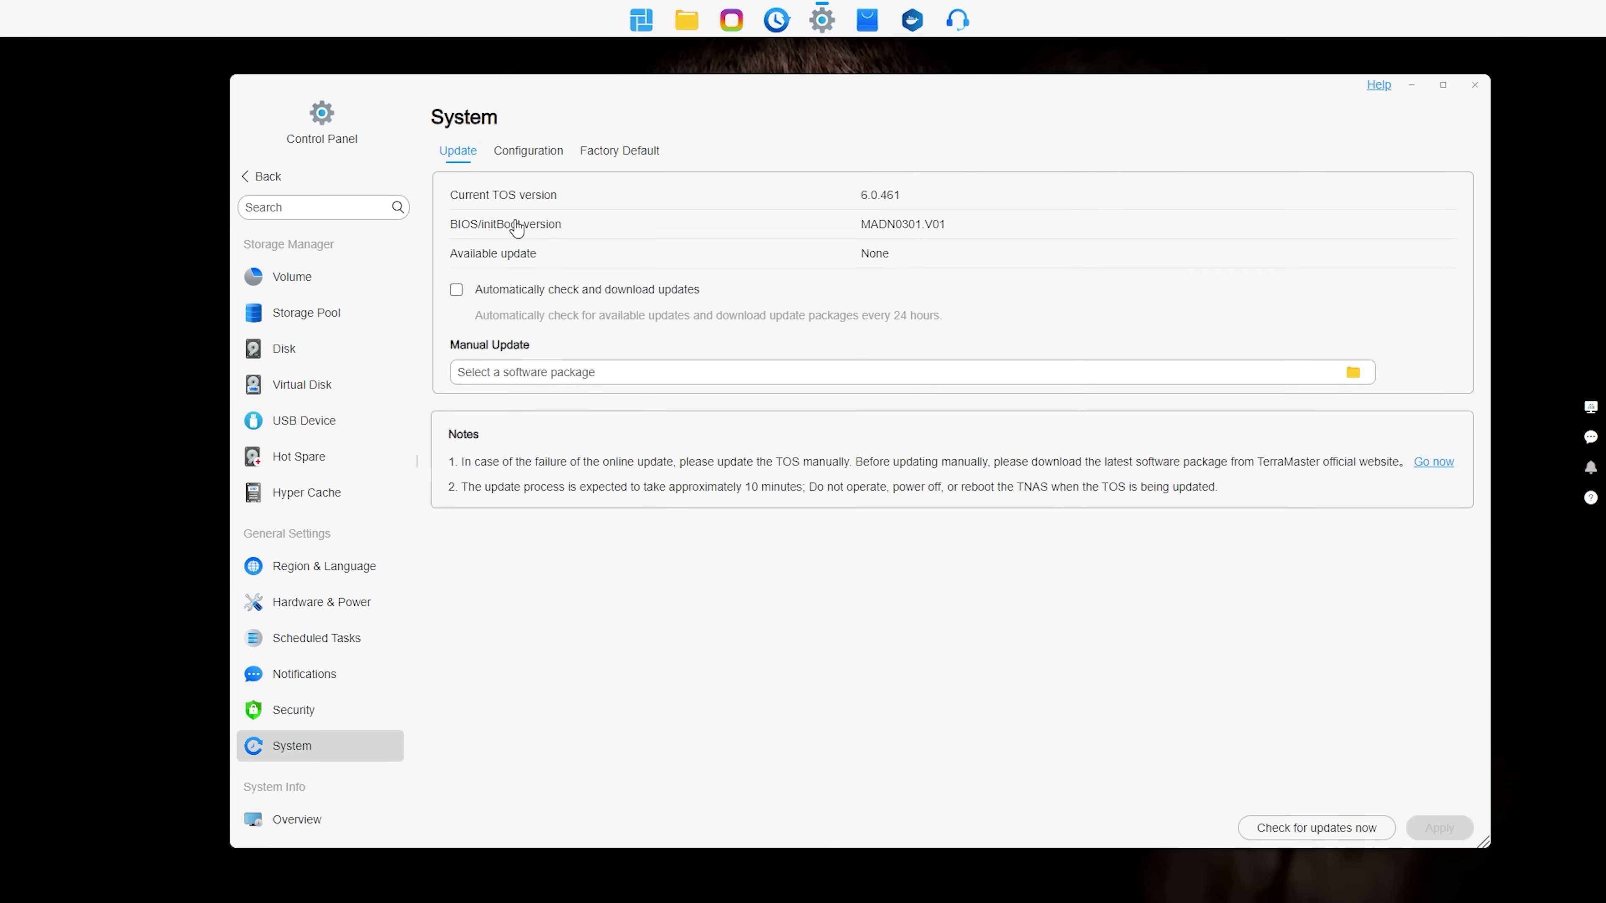
left_click(529, 151)
left_click(452, 156)
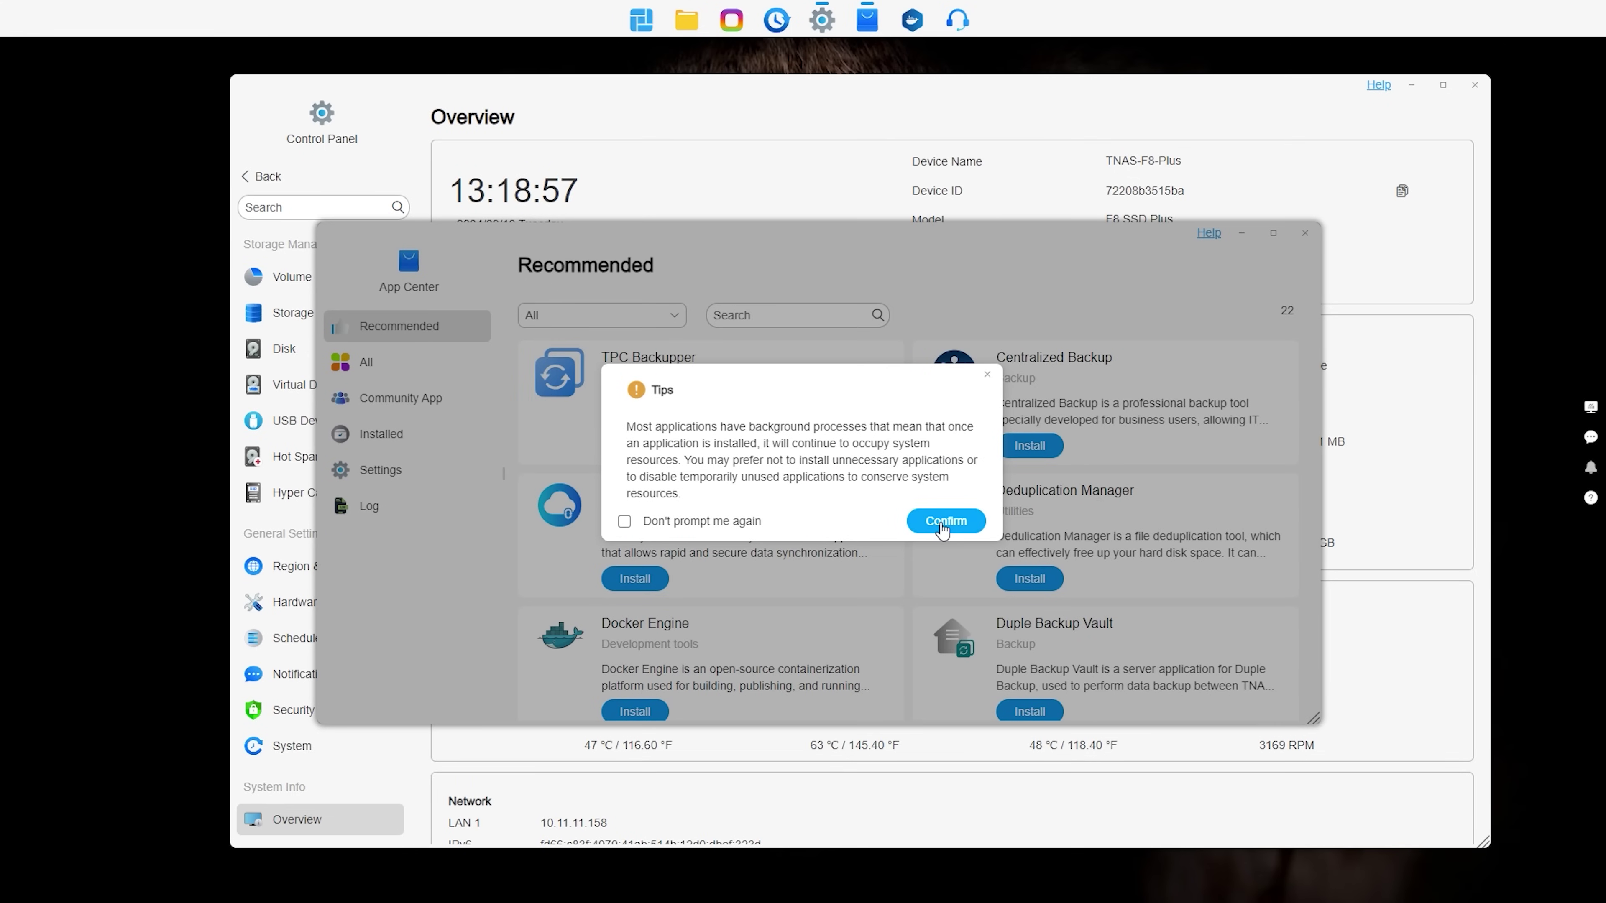
left_click(940, 524)
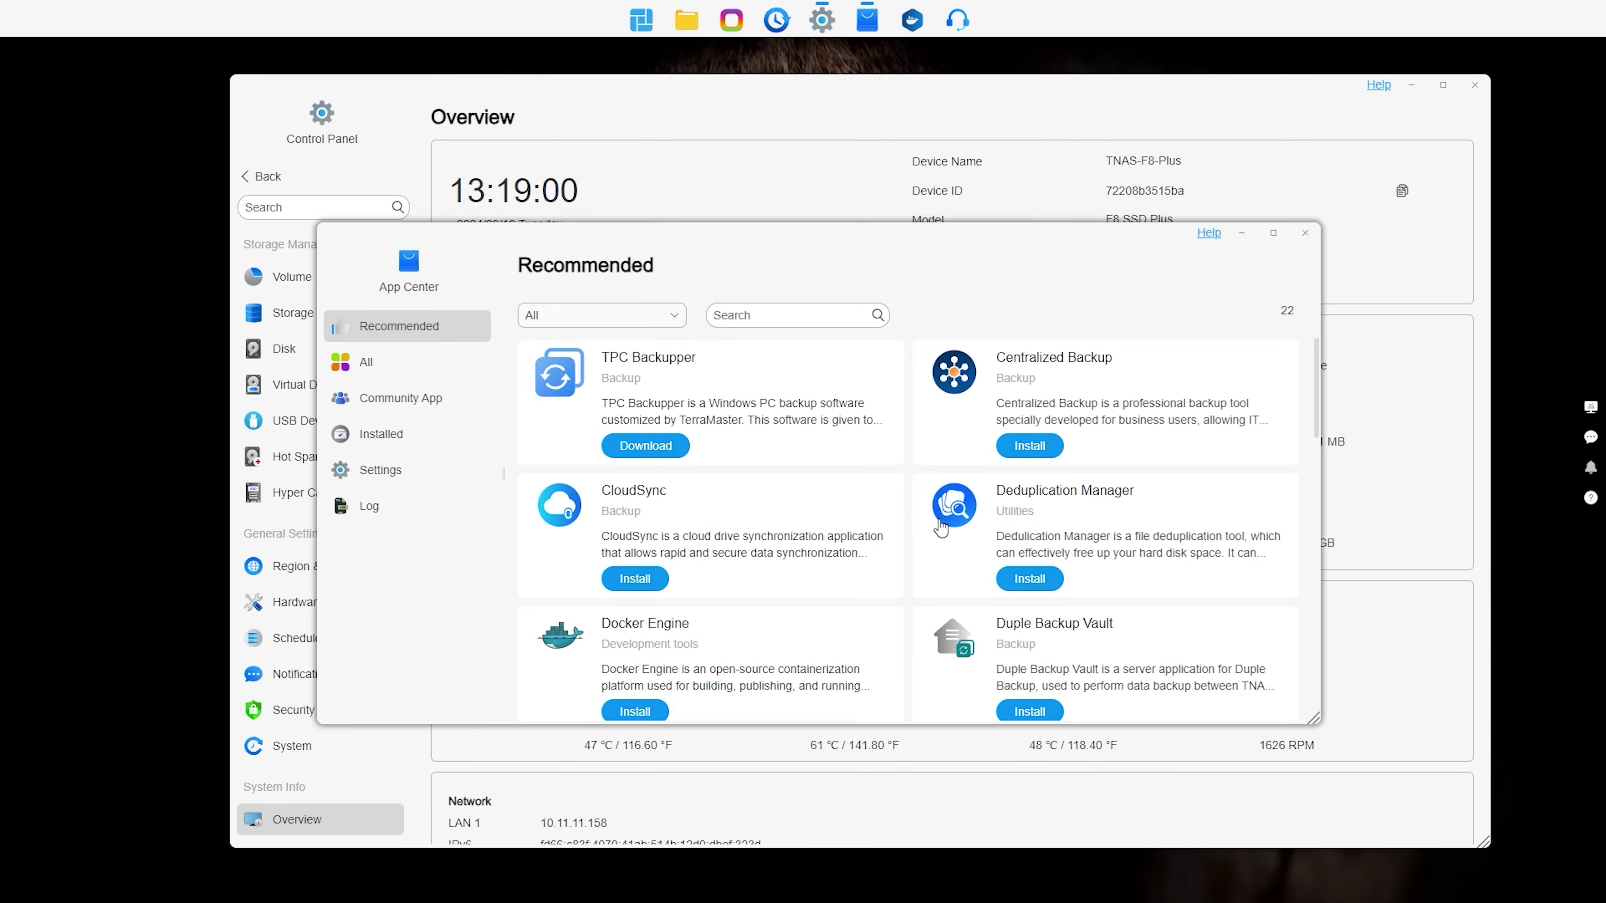
Install Docker Manager together with Docker Engine from its introduction page.
left_click(909, 25)
left_click(681, 412)
scroll(950, 513, "down", 8)
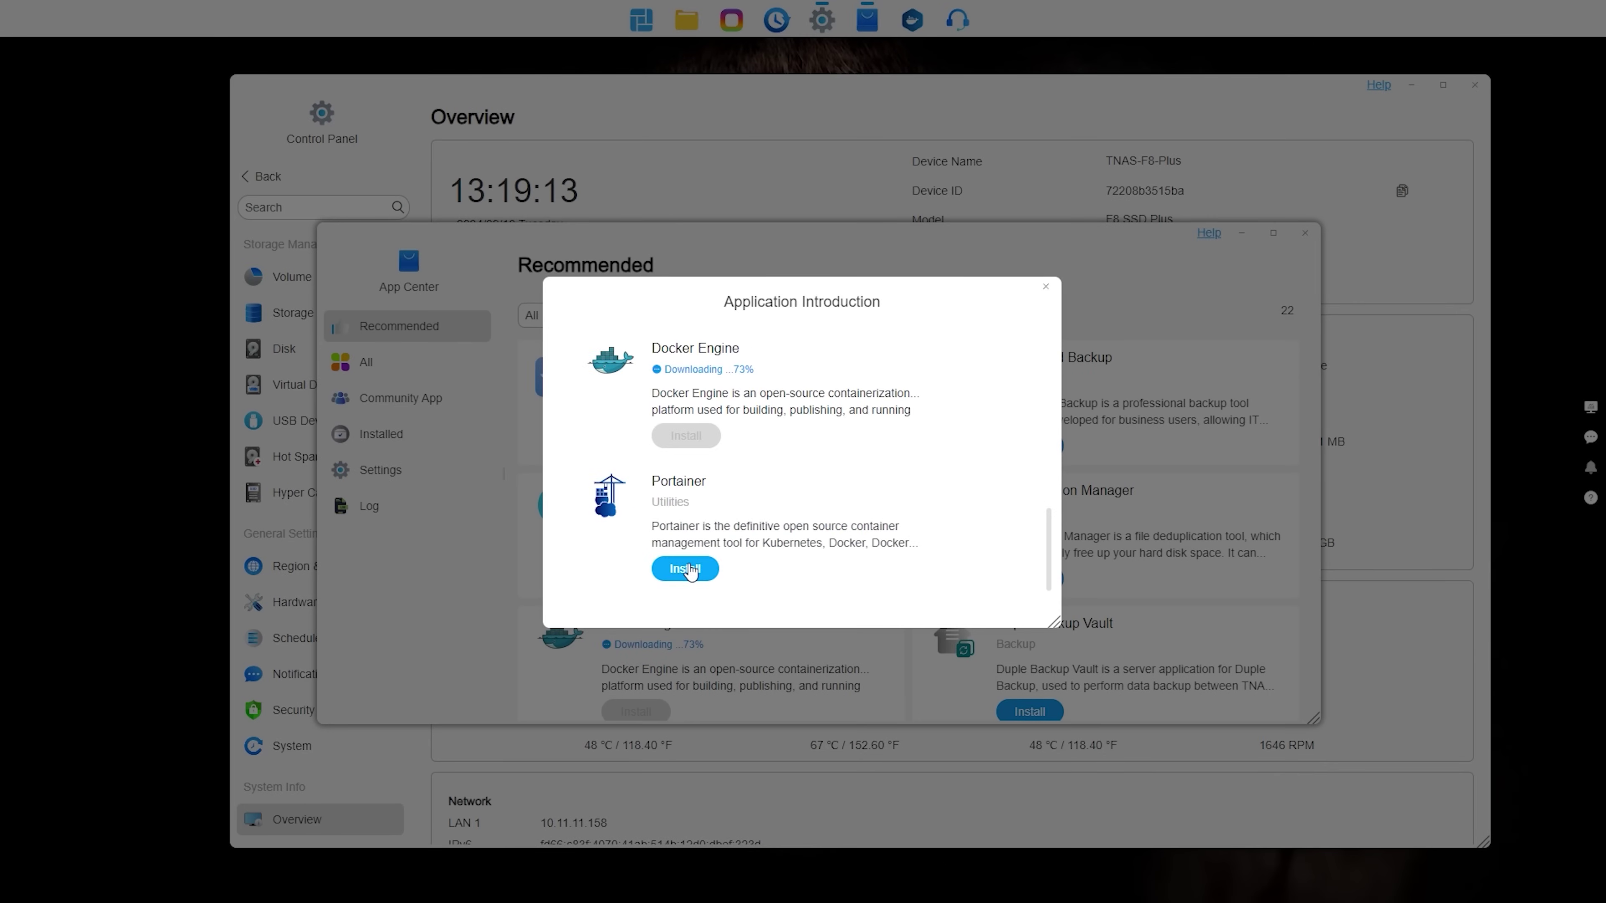
left_click(685, 569)
scroll(938, 444, "down", 8)
scroll(925, 449, "up", 8)
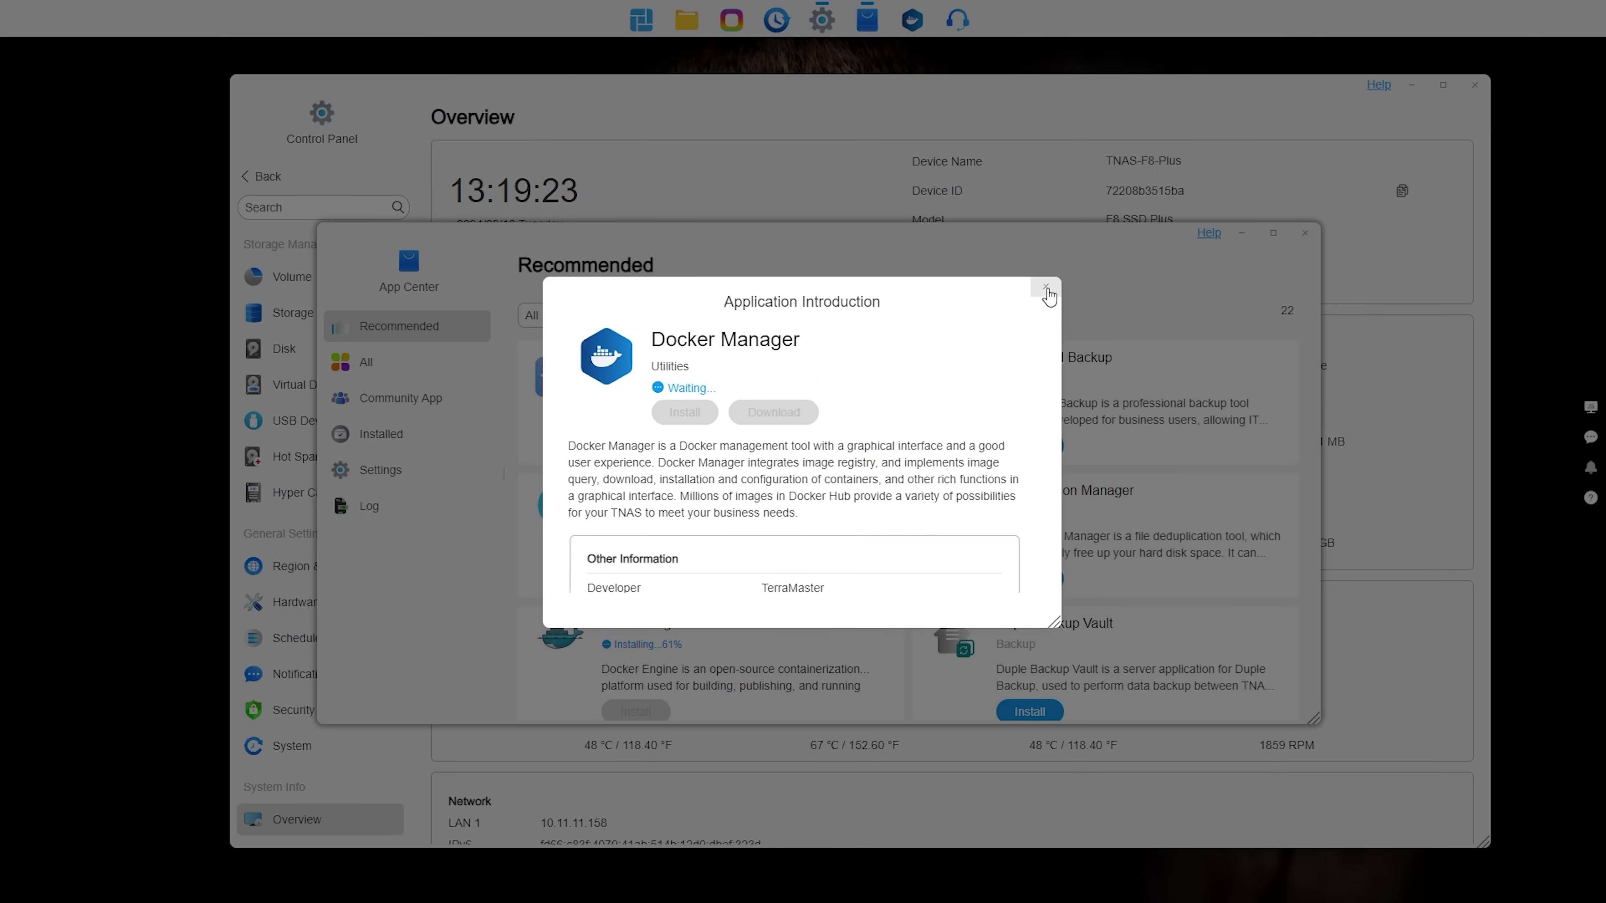
scroll(978, 441, "down", 5)
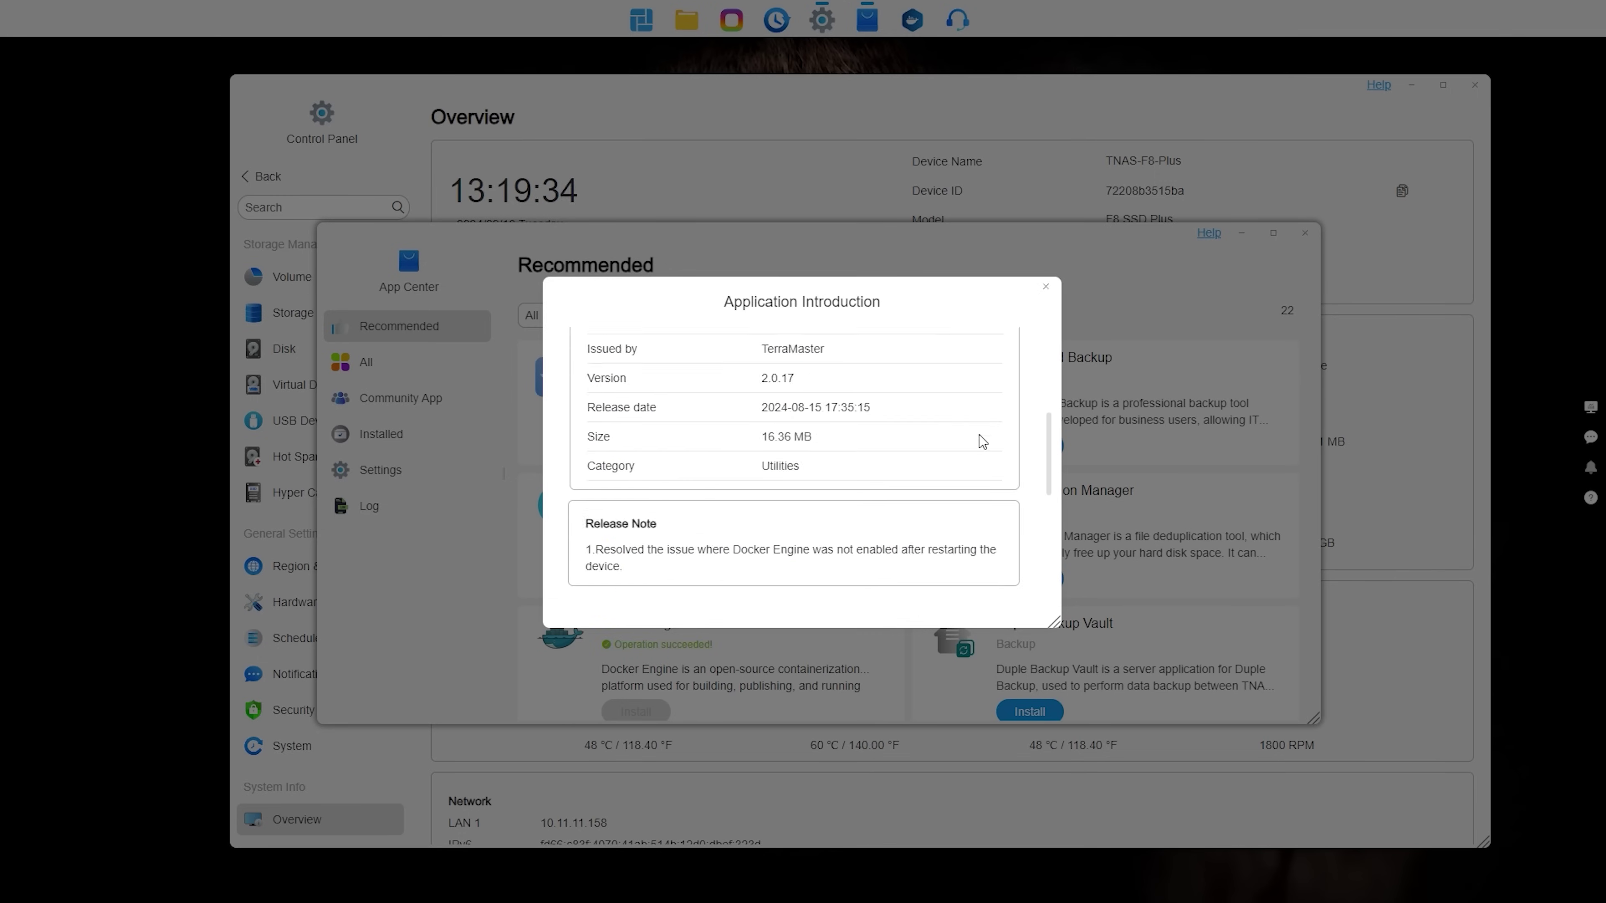
scroll(979, 518, "up", 3)
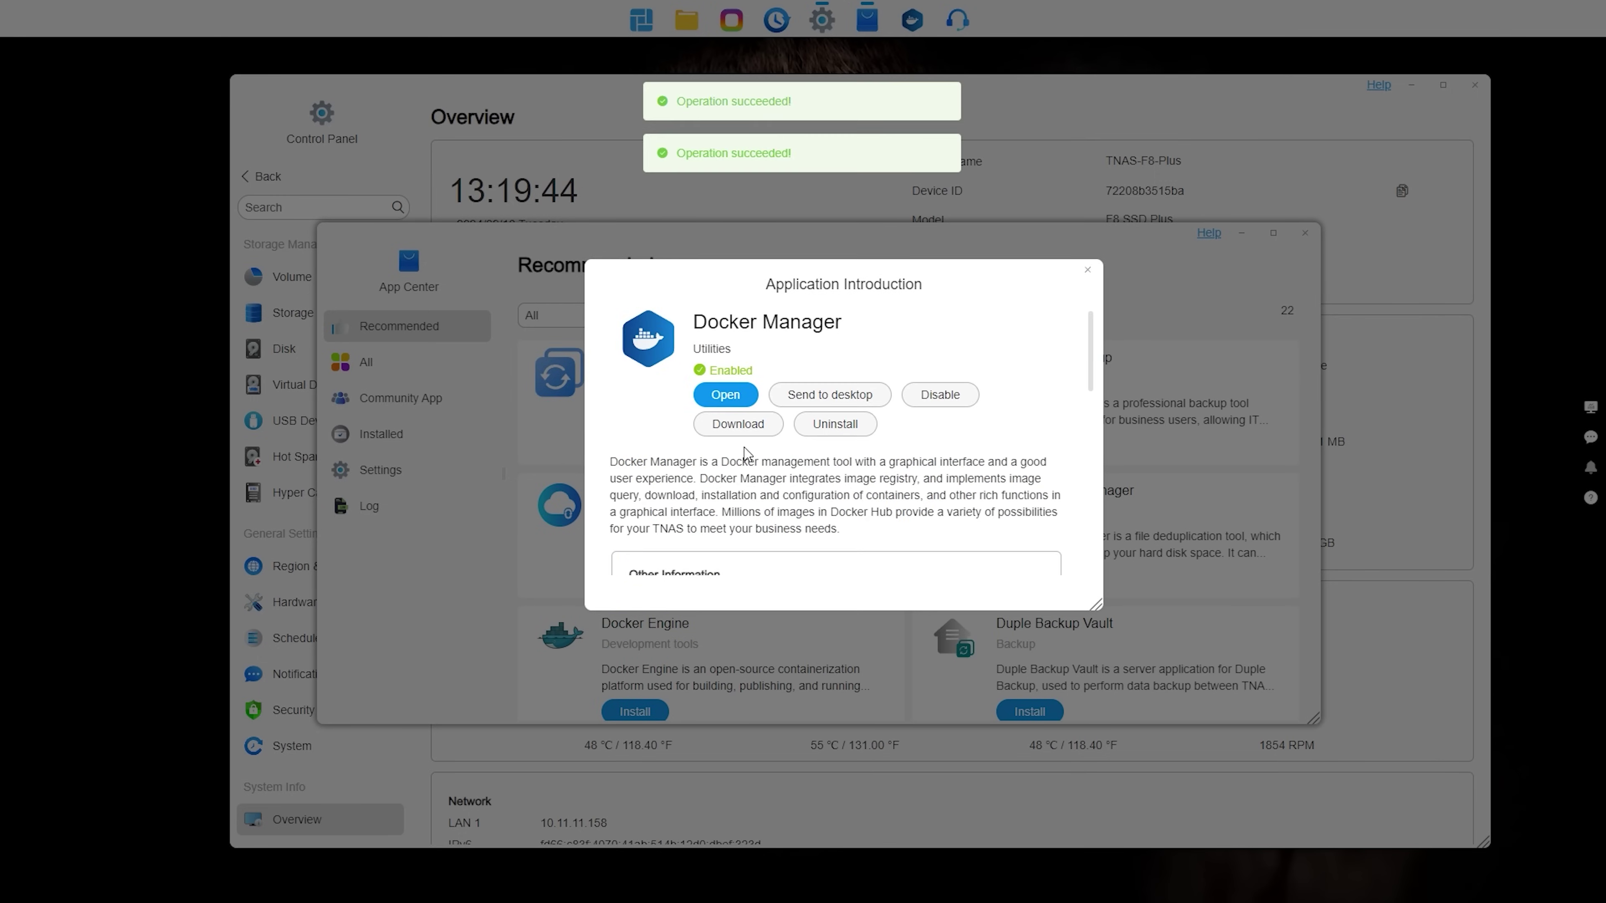
Open Docker Manager, view its Images, Registry, Networks and Settings, then close it.
left_click(633, 394)
left_click(543, 452)
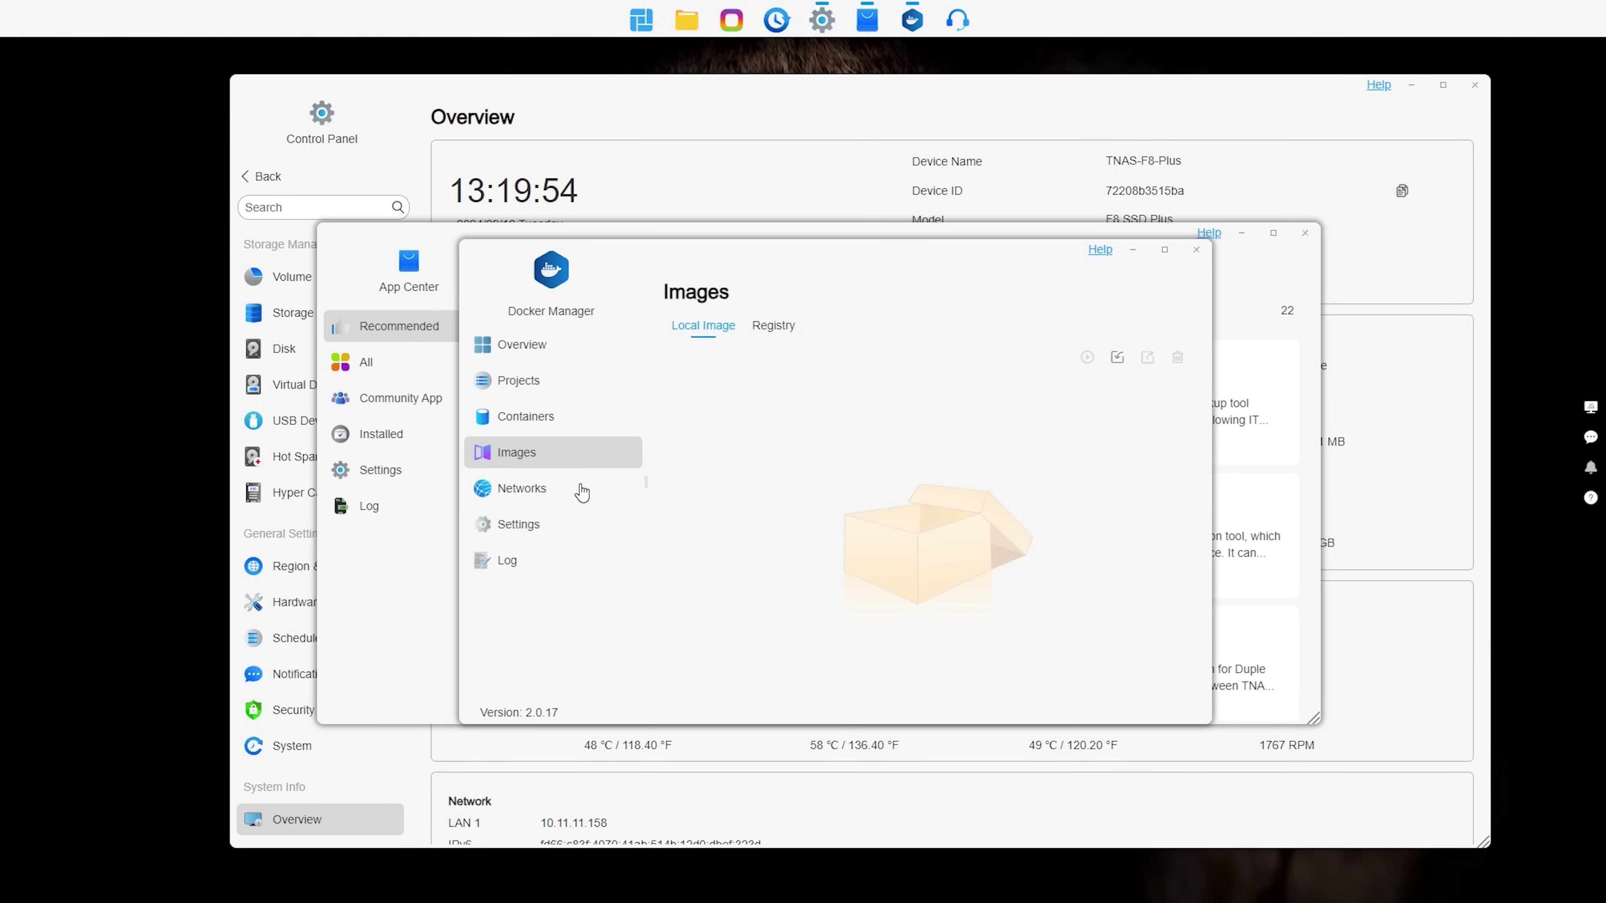
left_click(762, 323)
left_click(525, 488)
left_click(524, 529)
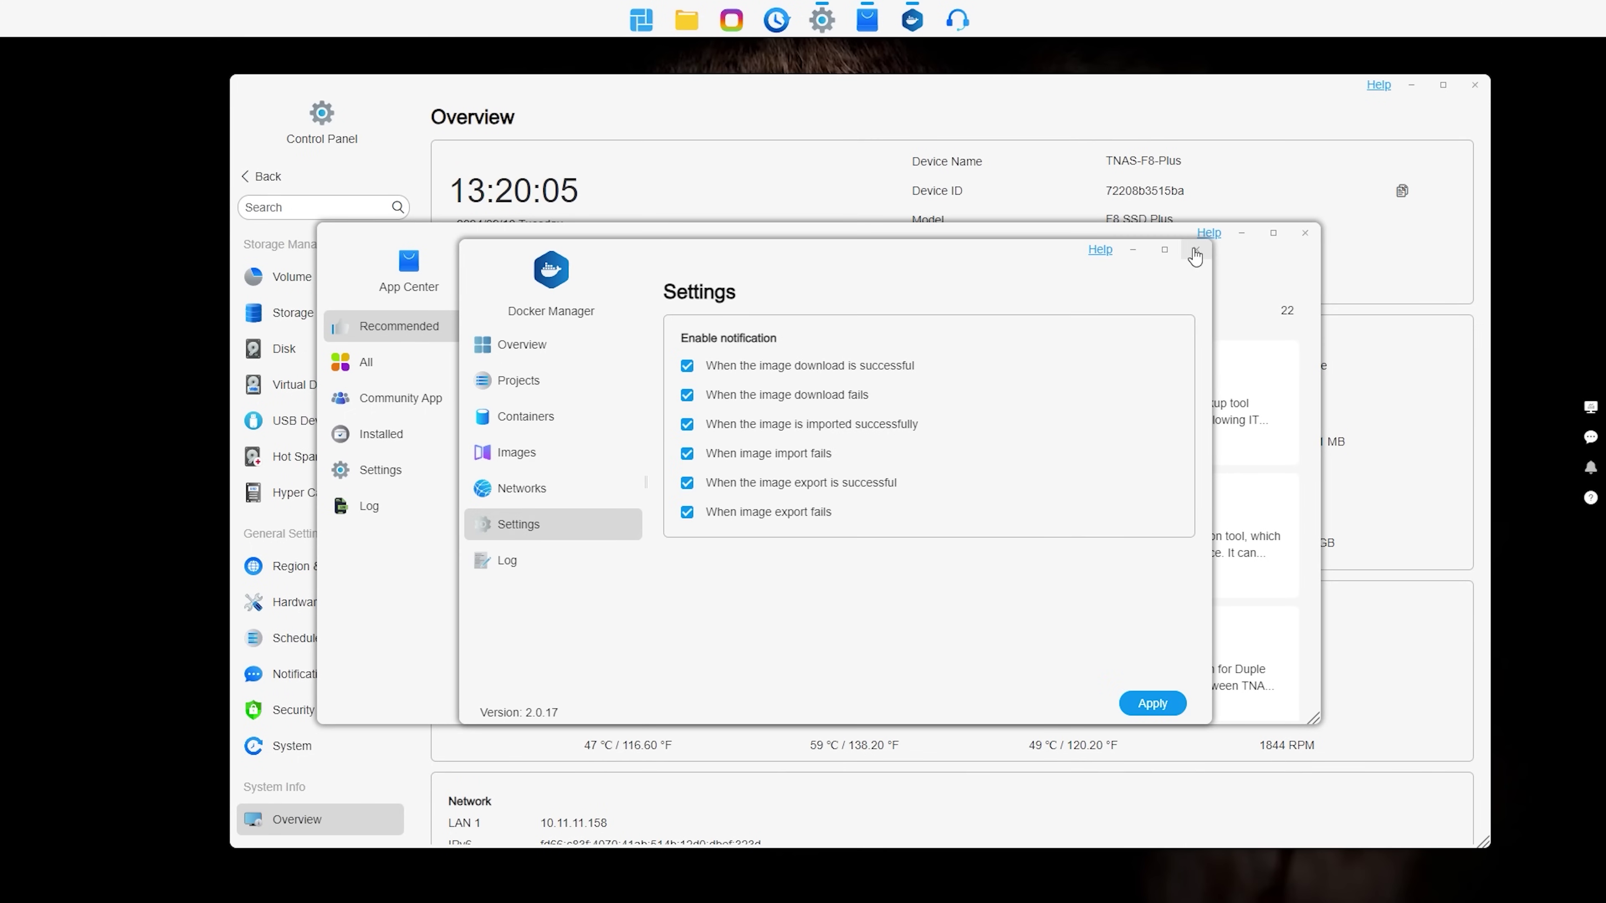
left_click(1196, 250)
scroll(852, 475, "down", 10)
View Surveillance Manager's details and return to the recommended apps list.
left_click(1085, 412)
scroll(1105, 436, "down", 1)
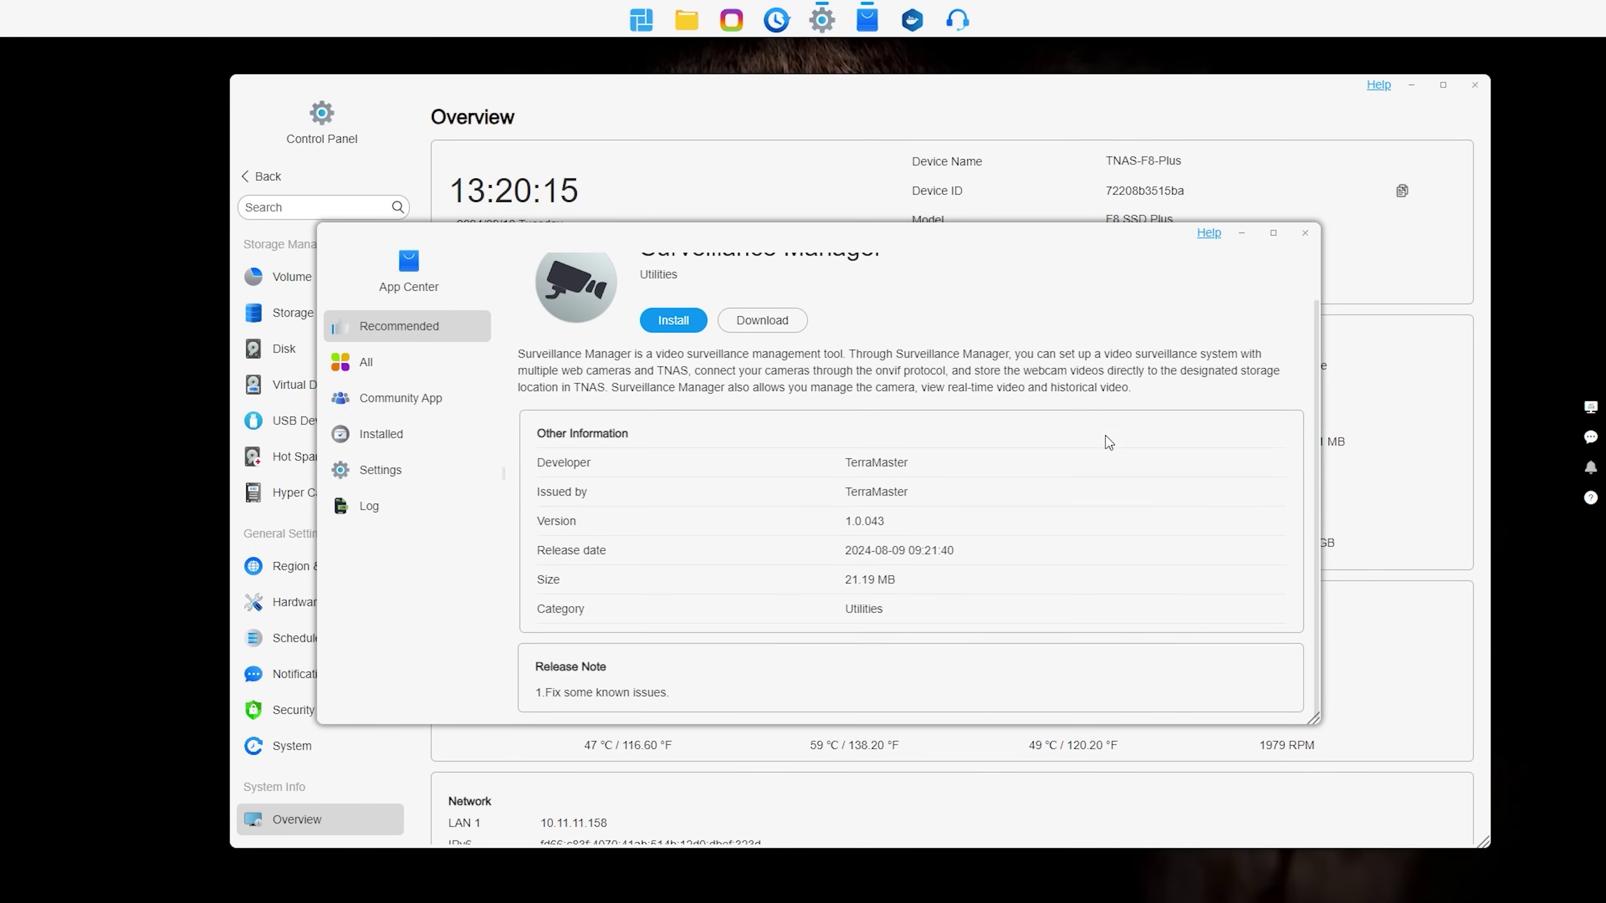
key("Escape")
scroll(1304, 580, "down", 8)
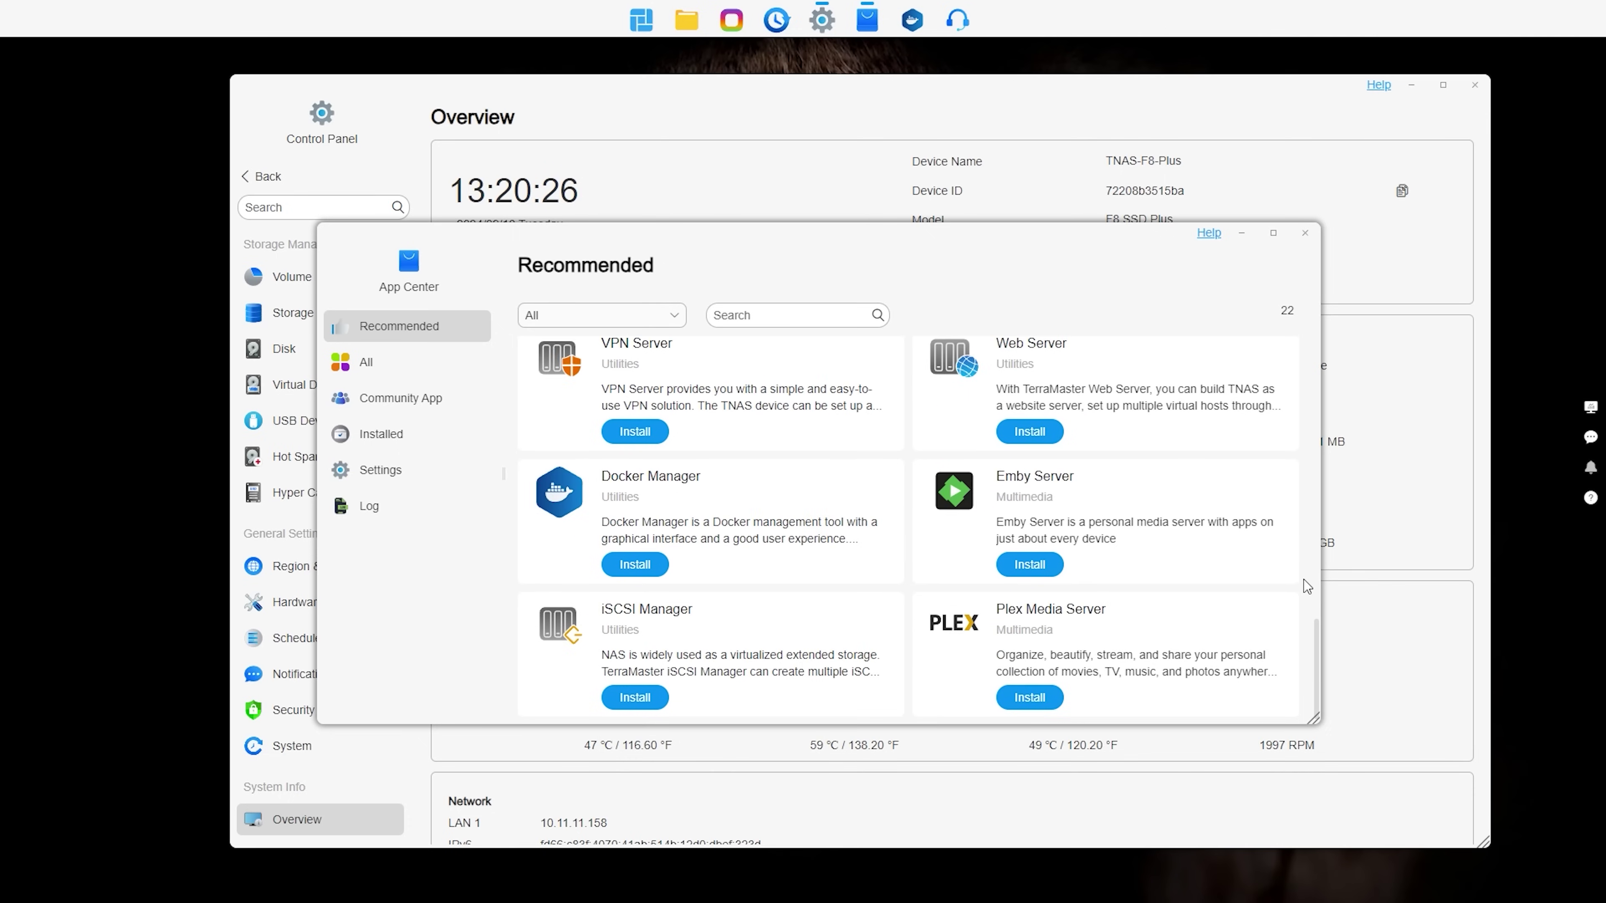
scroll(1303, 580, "up", 3)
View VPN Server's details, search the App Center for WireGuard, then close it.
left_click(770, 578)
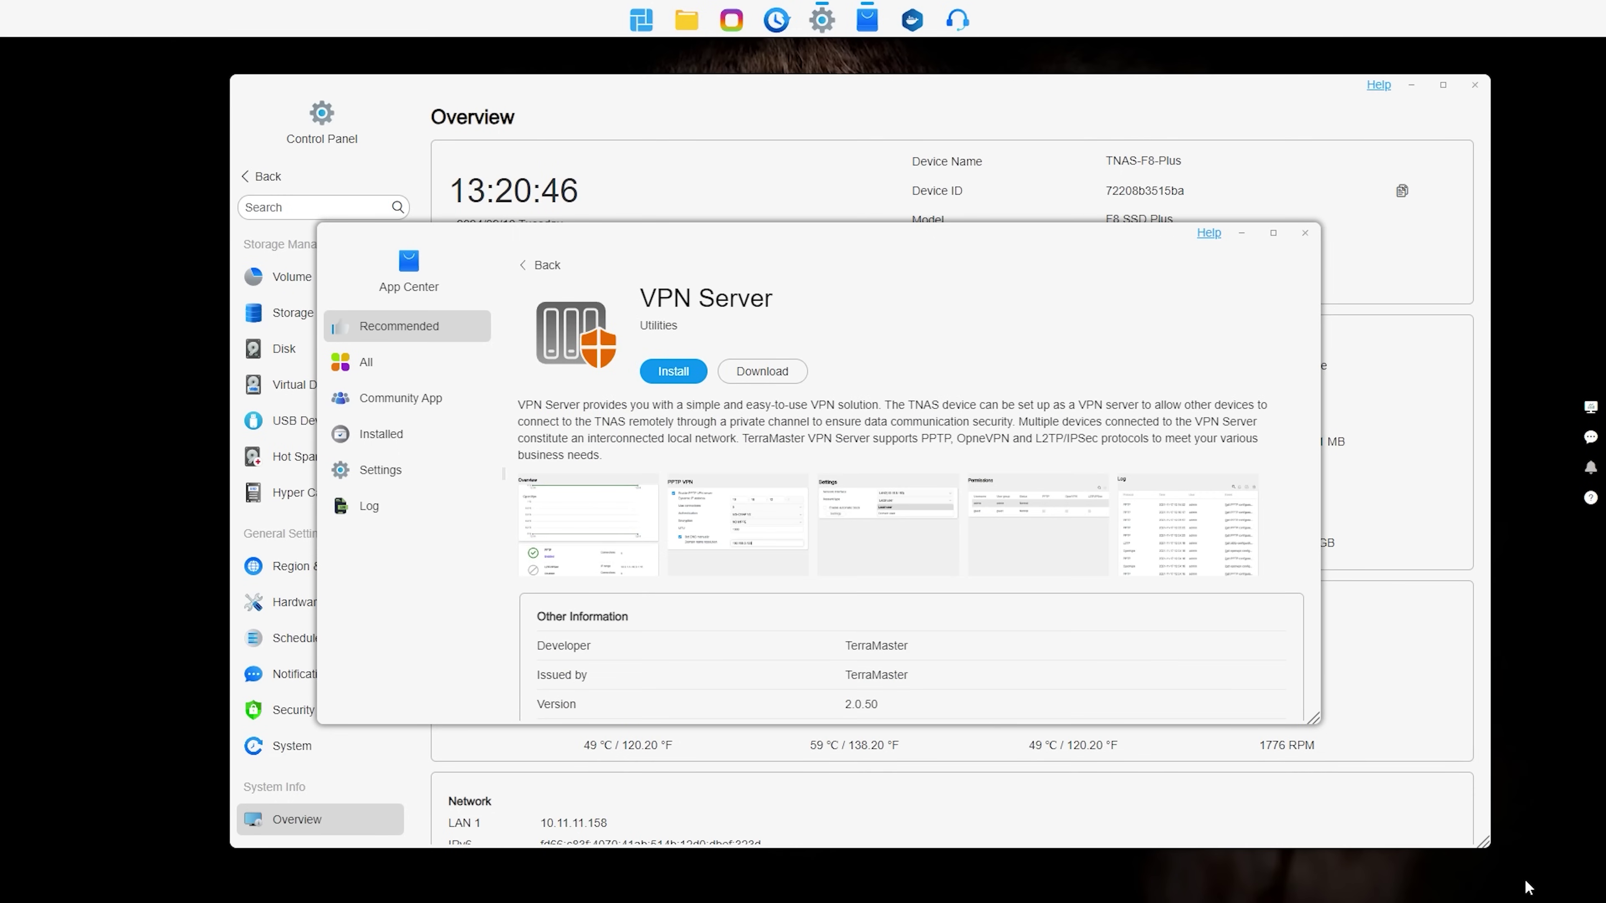
left_click(538, 268)
scroll(1179, 560, "up", 10)
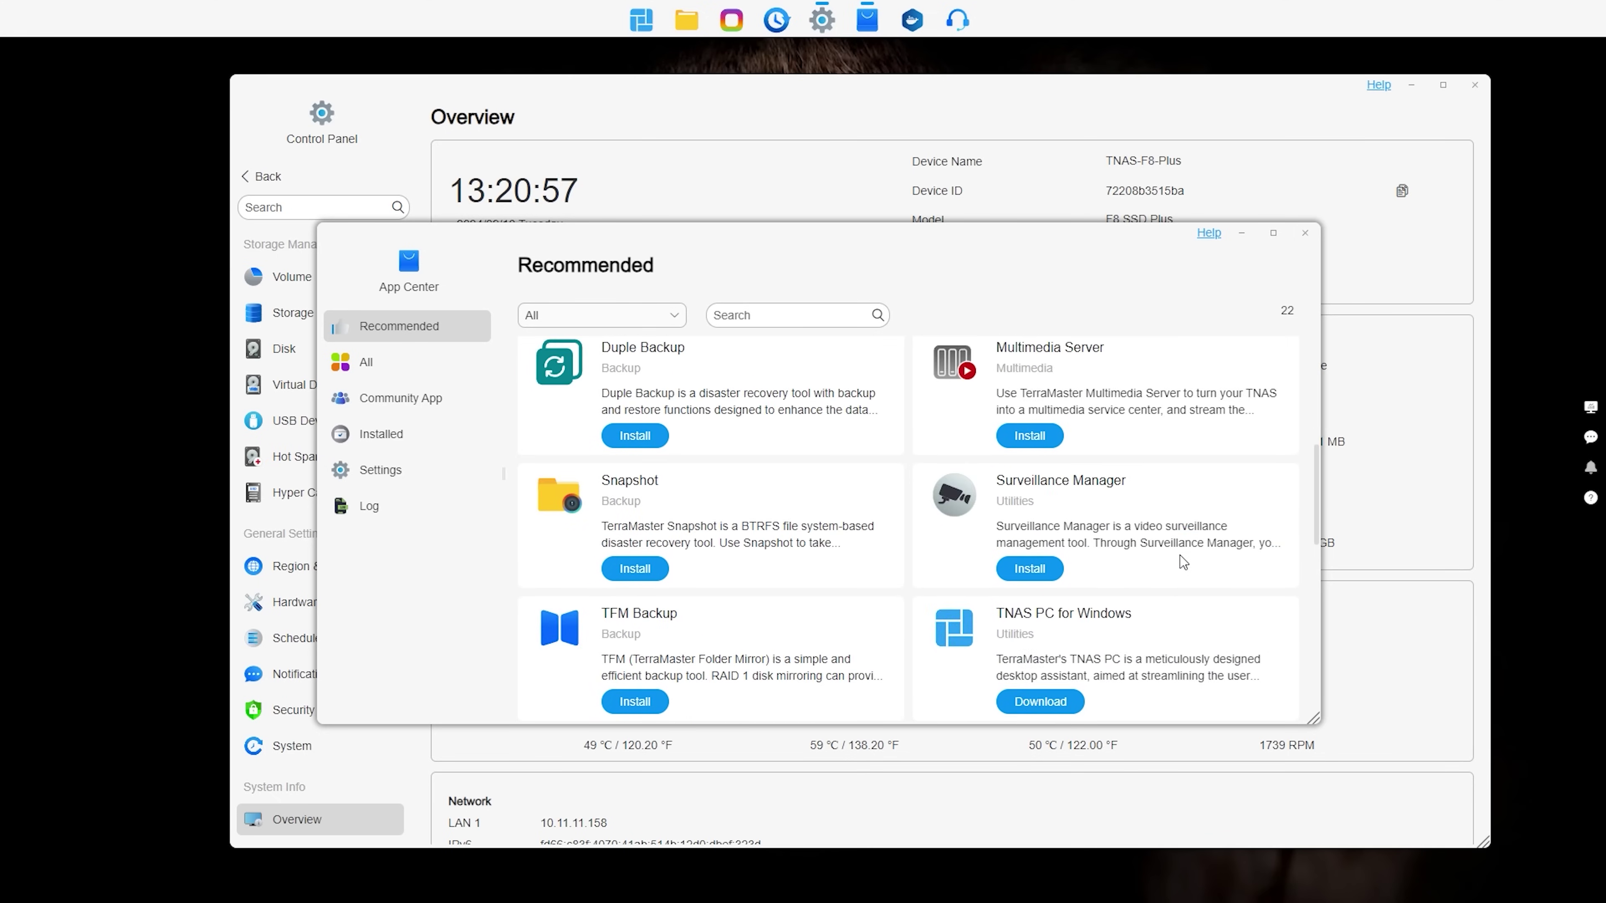
scroll(1180, 555, "up", 1)
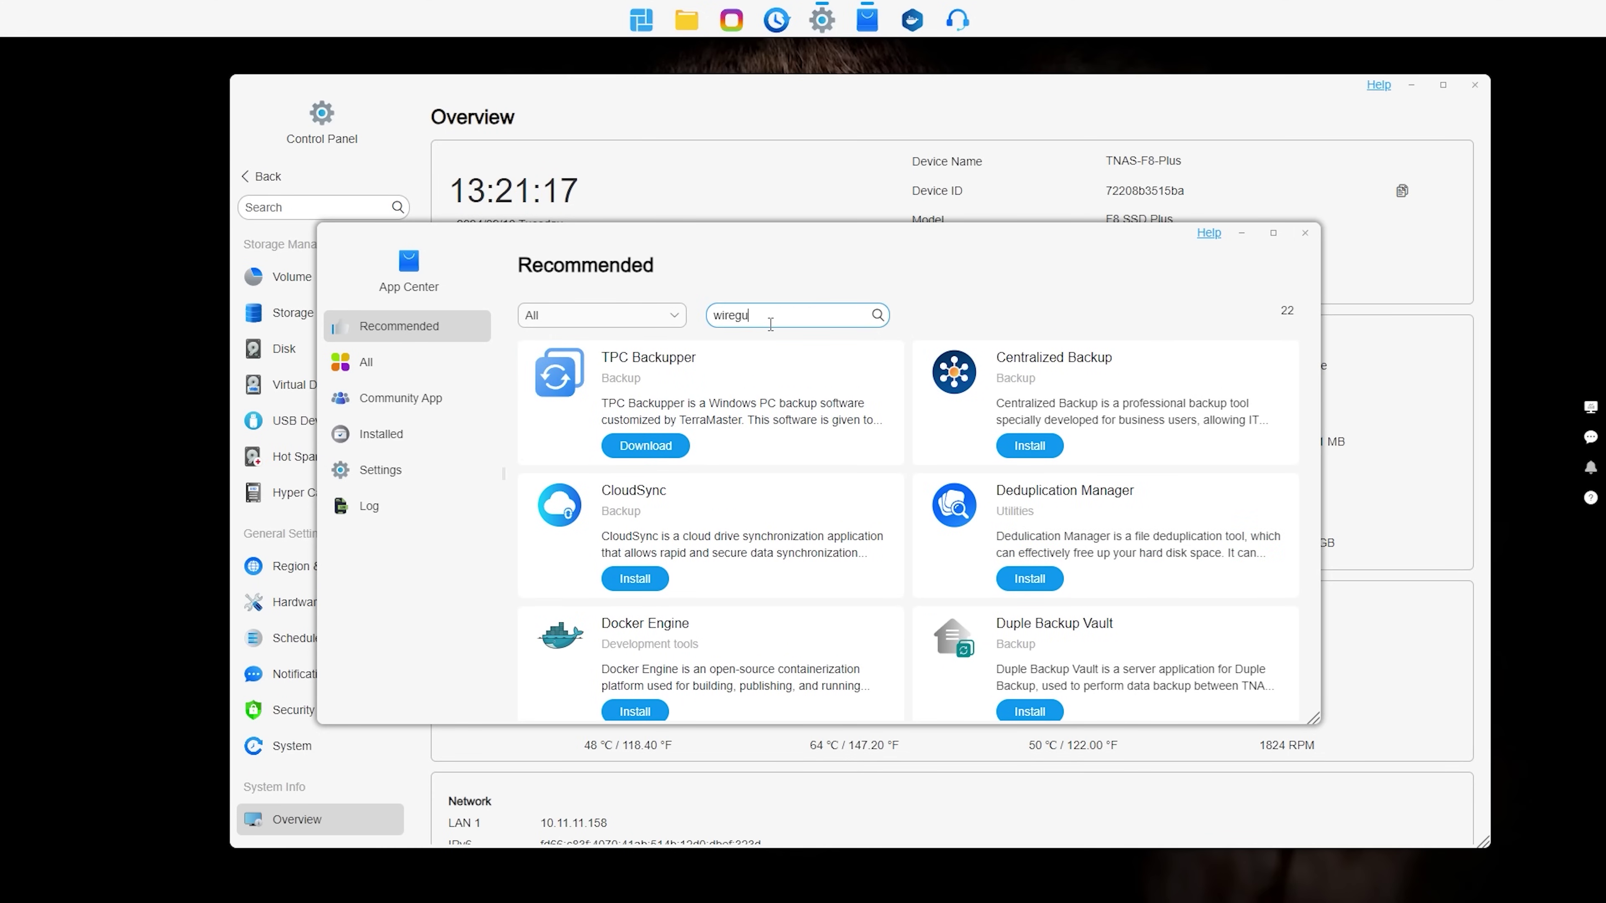
type("ard")
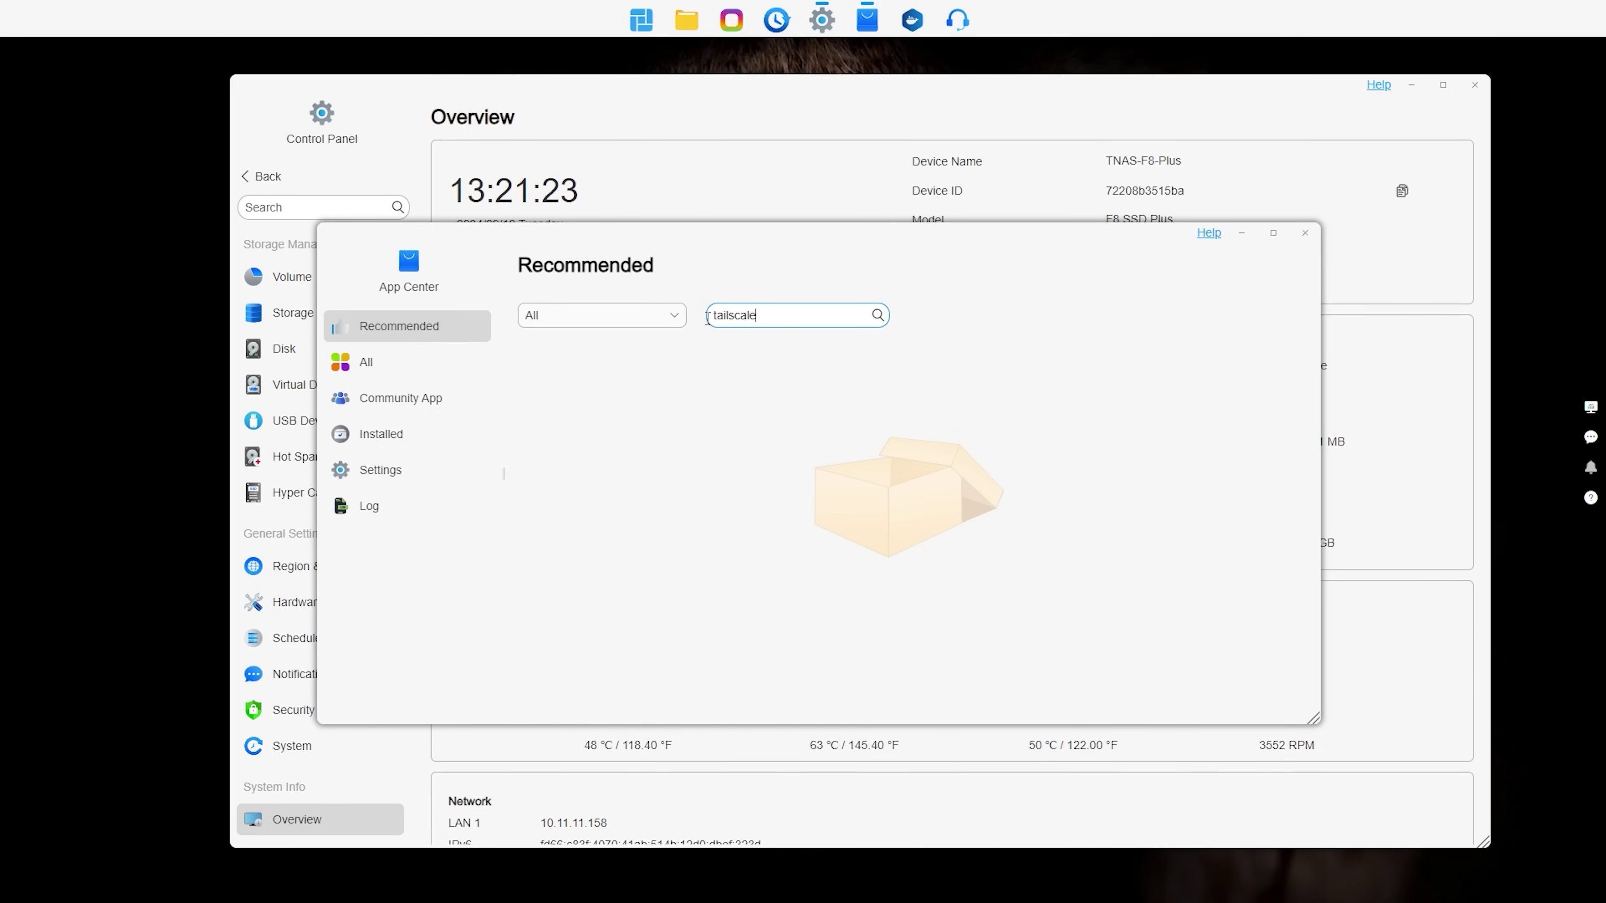
left_click(1304, 232)
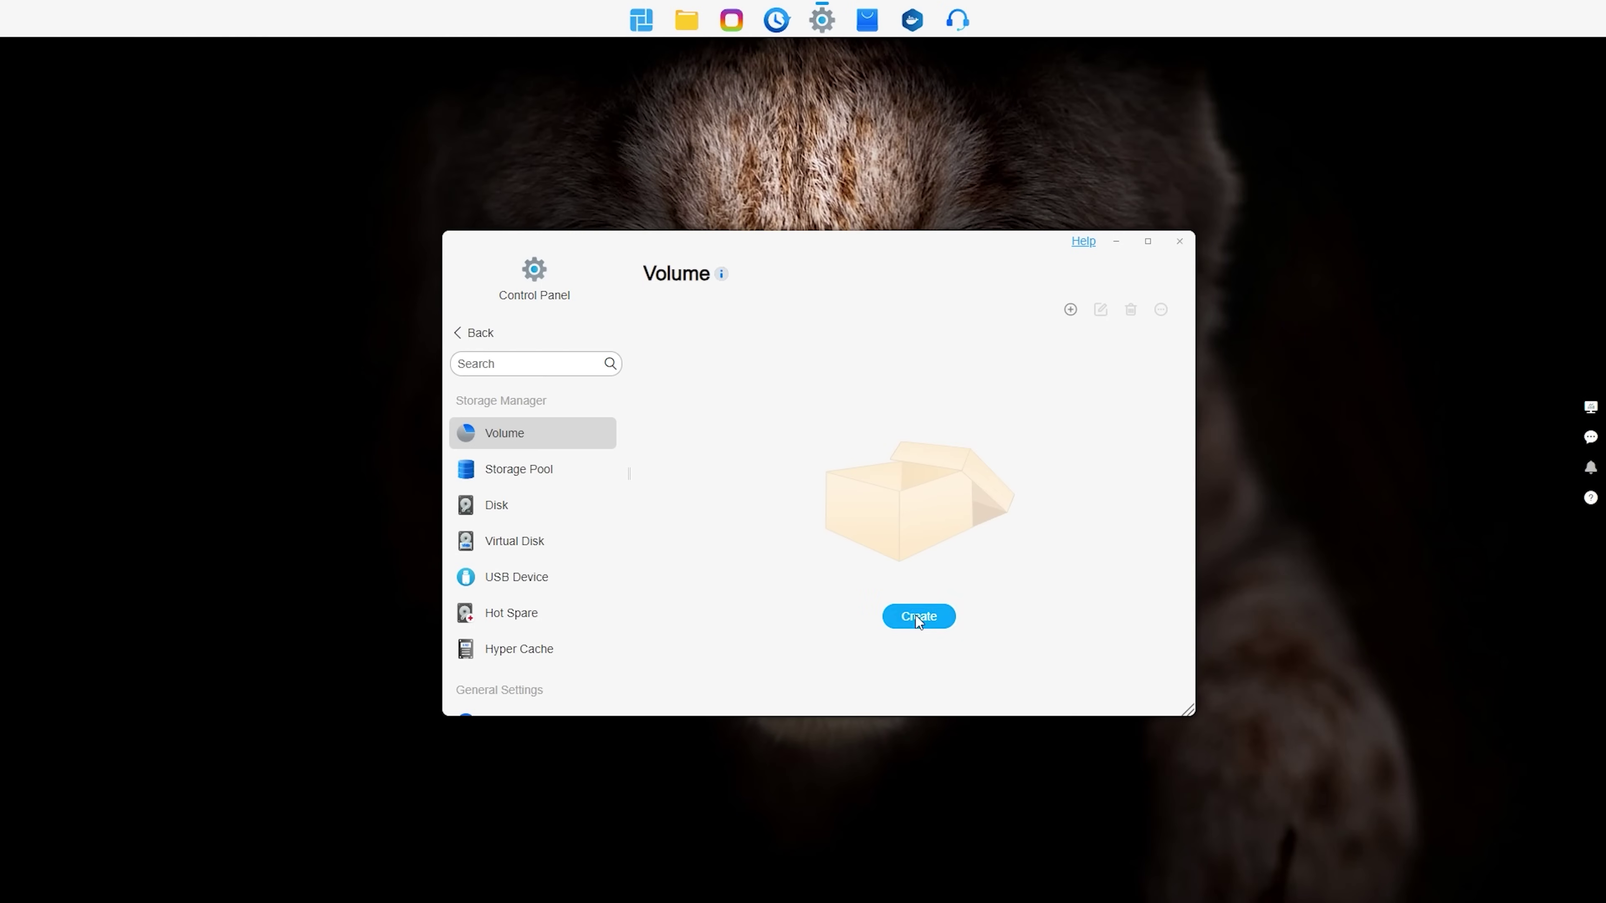
Start a new volume on all eight NVMe disks, accepting the erase and heat-sink tips.
left_click(917, 617)
left_click(1014, 608)
left_click(1013, 607)
left_click(949, 506)
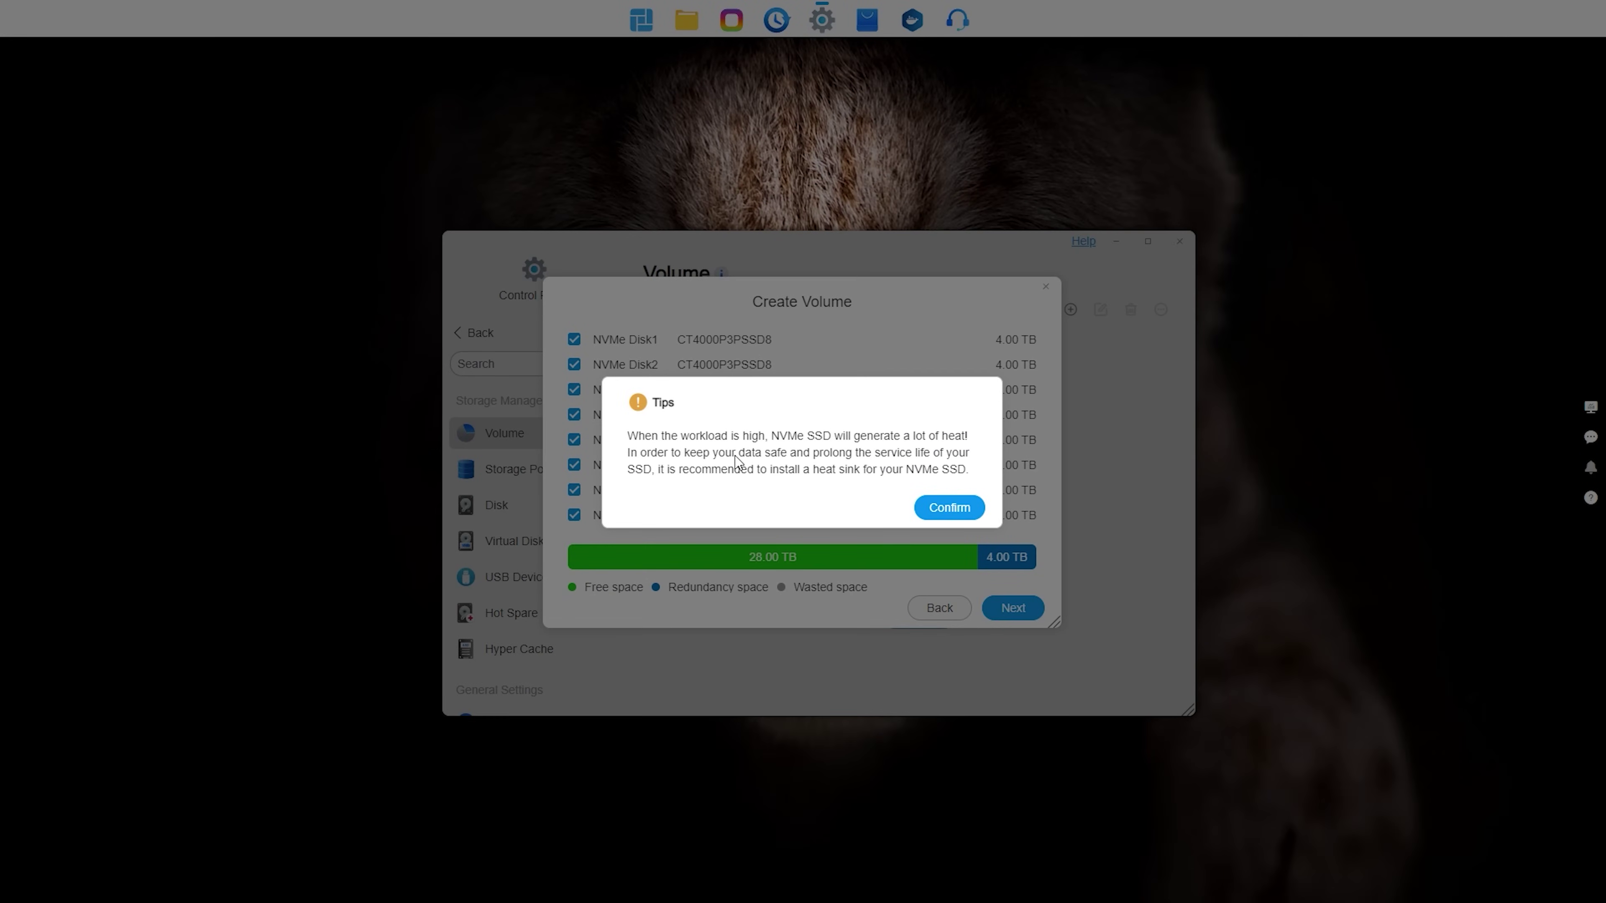
left_click(939, 513)
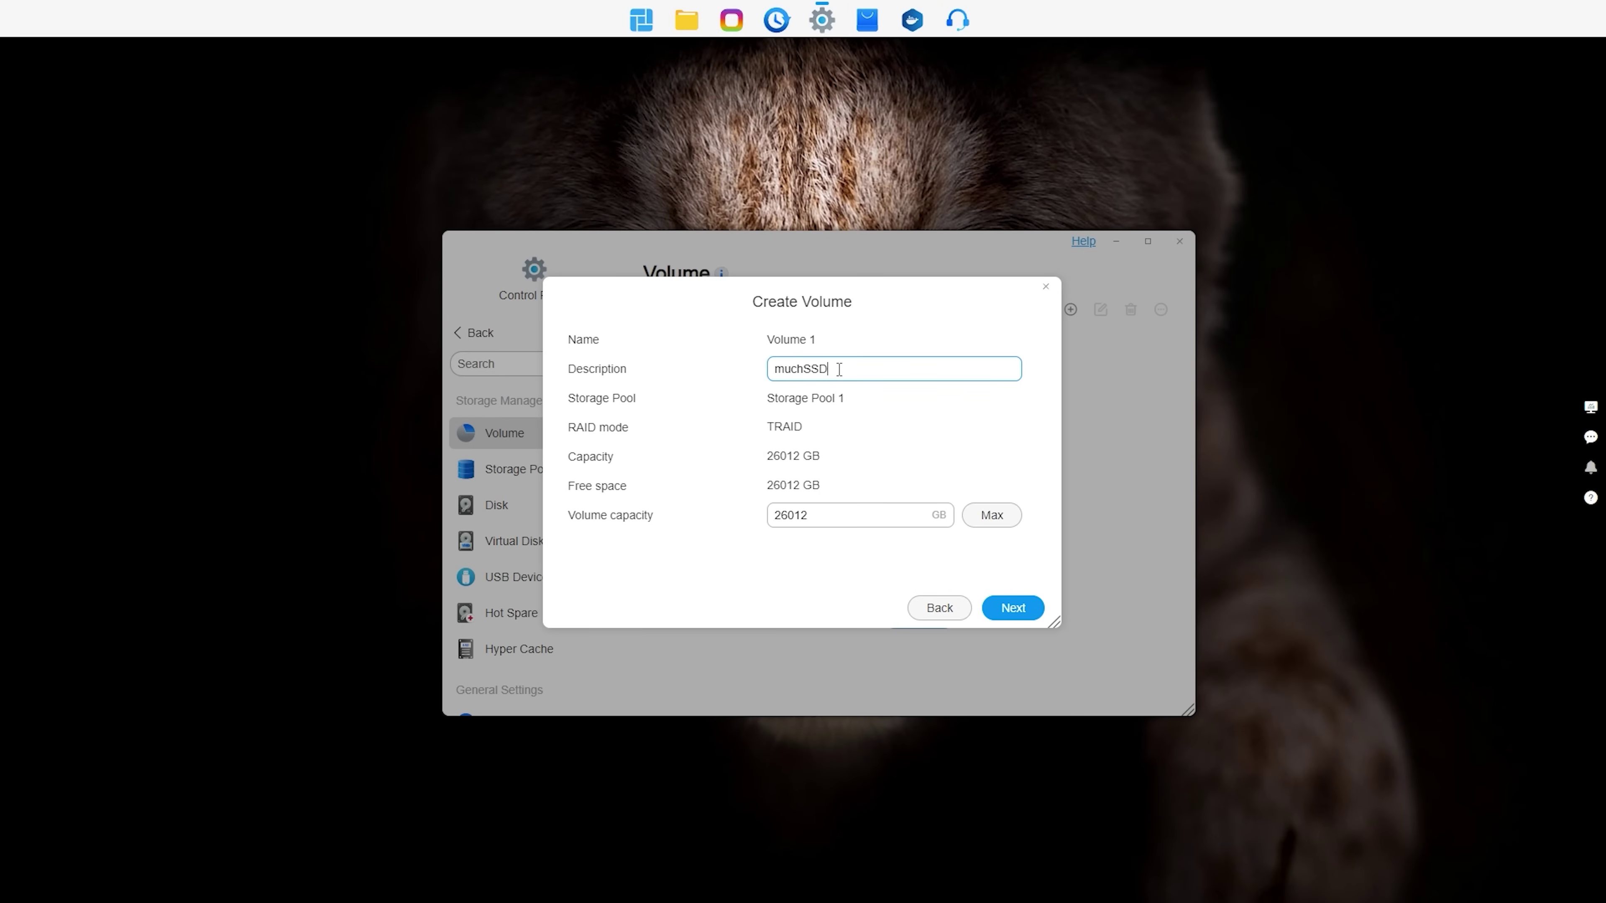
Step back to the storage pool choice and redo the disk selection, accepting the erase warning.
left_click(940, 608)
left_click(940, 608)
left_click(1013, 608)
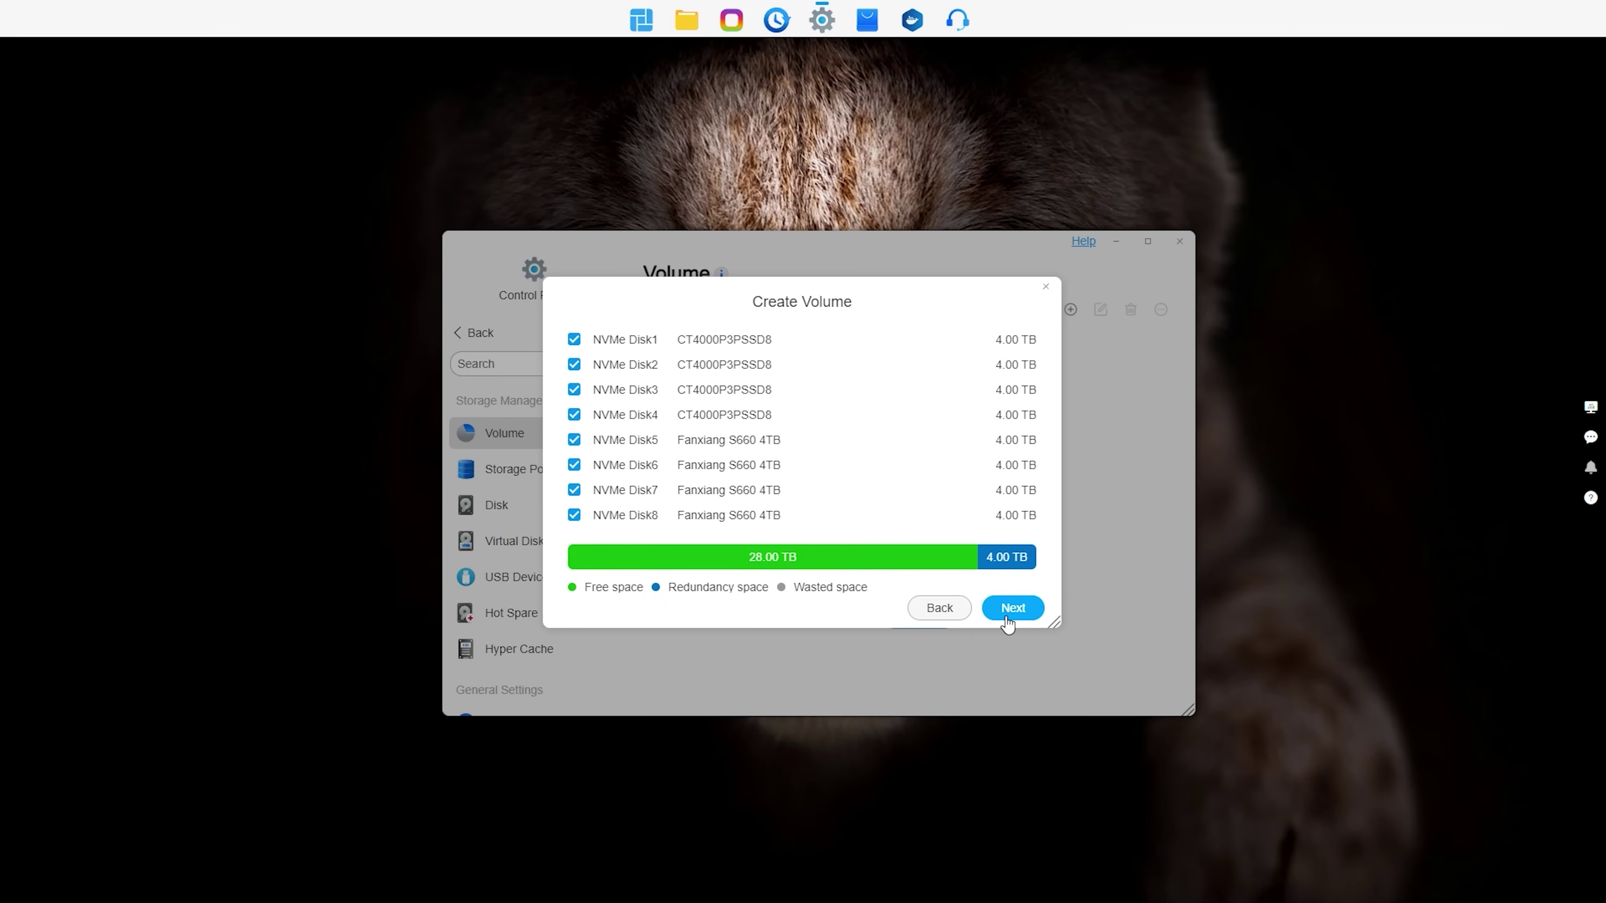
left_click(1013, 608)
left_click(945, 508)
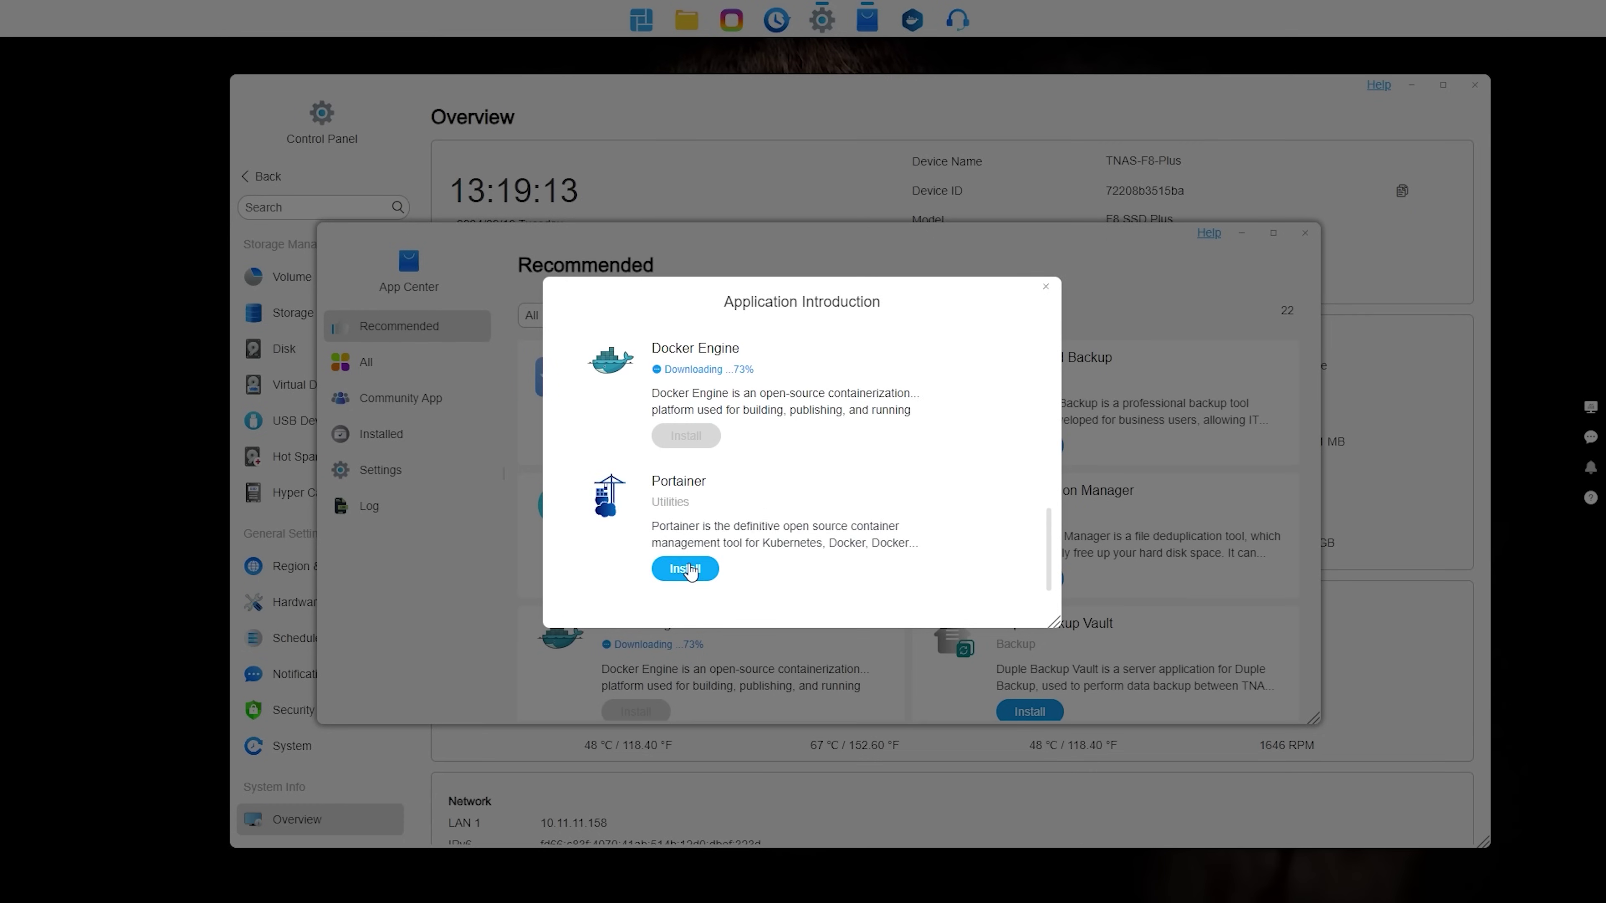
Open Docker Manager, view its Images and Settings, then close it.
scroll(981, 519, "up", 5)
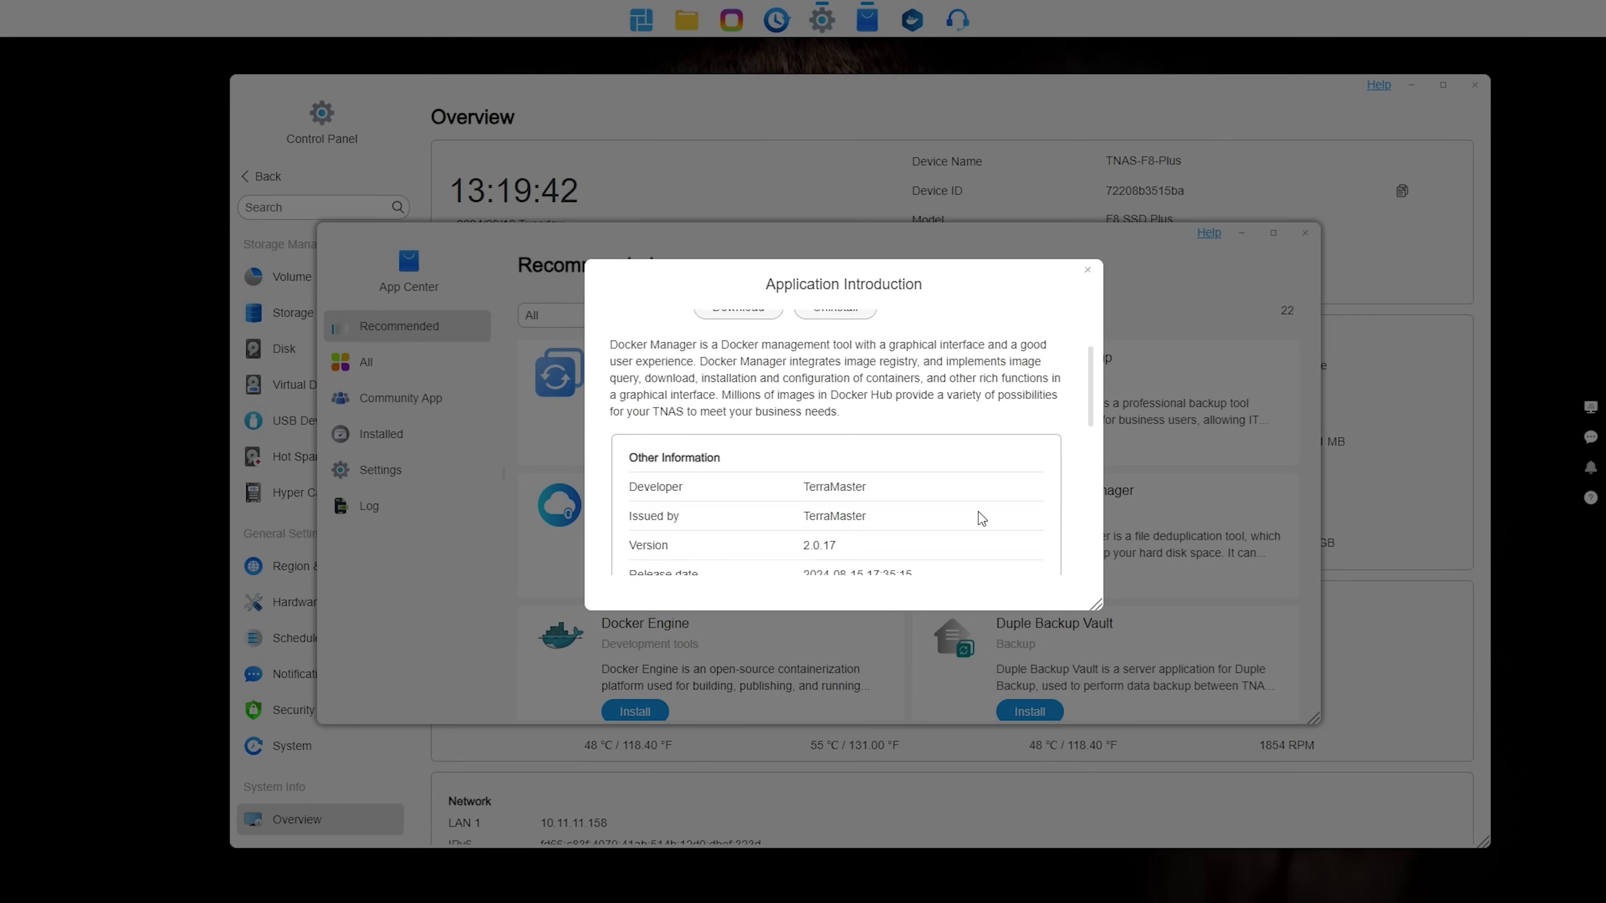
left_click(738, 309)
left_click(520, 452)
left_click(520, 523)
left_click(1183, 251)
scroll(1173, 531, "down", 5)
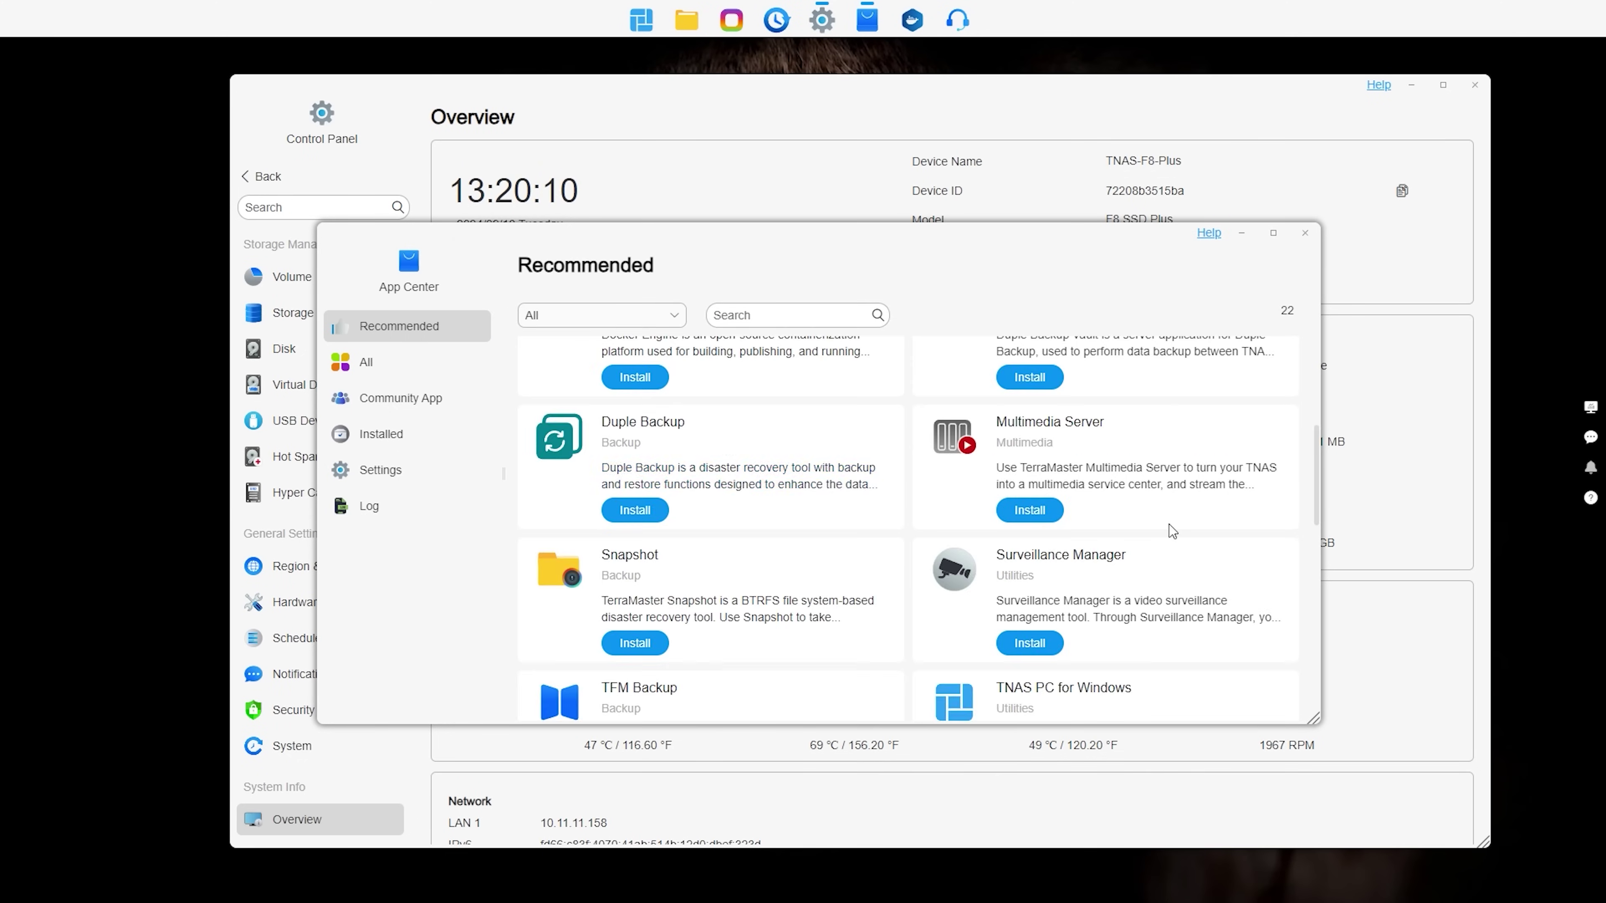
Glance at Surveillance Manager's details, then open the VPN Server details page.
left_click(1060, 555)
left_click(537, 264)
scroll(1308, 585, "down", 5)
scroll(1301, 585, "up", 1)
left_click(770, 579)
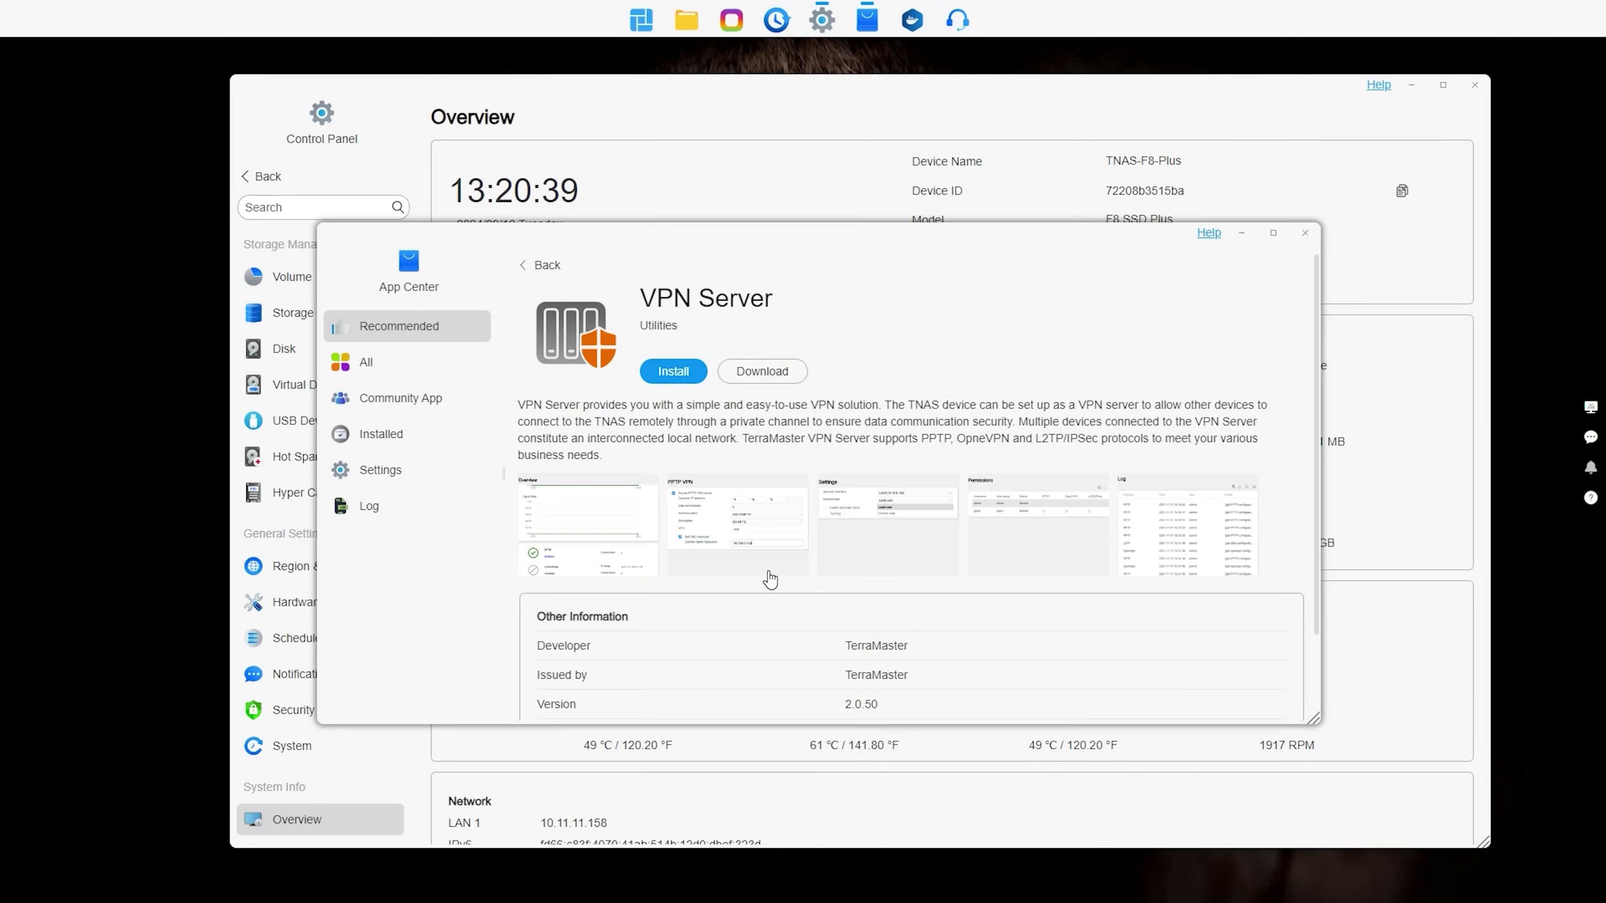